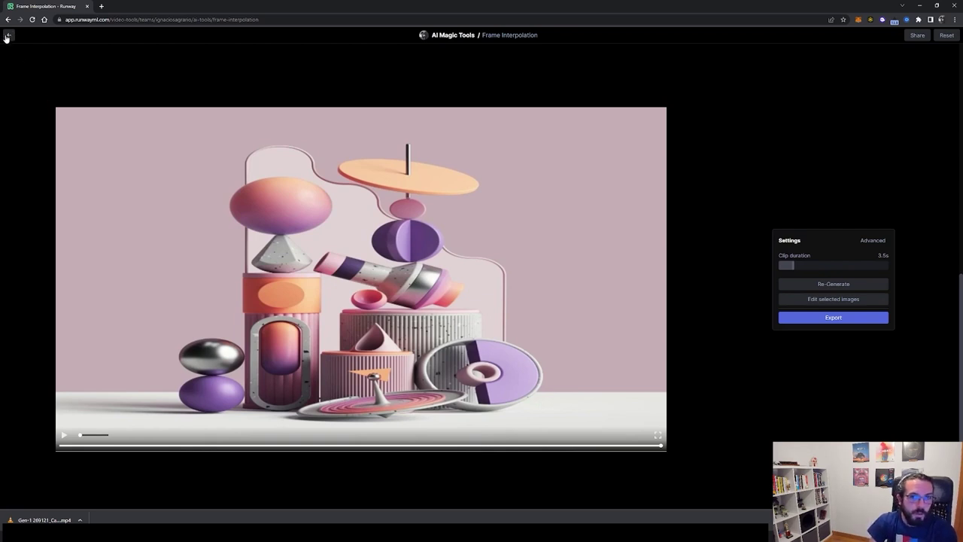
Regenerate the interpolation of the two selected images with a transition time of 13% and play the resulting clip
click(833, 300)
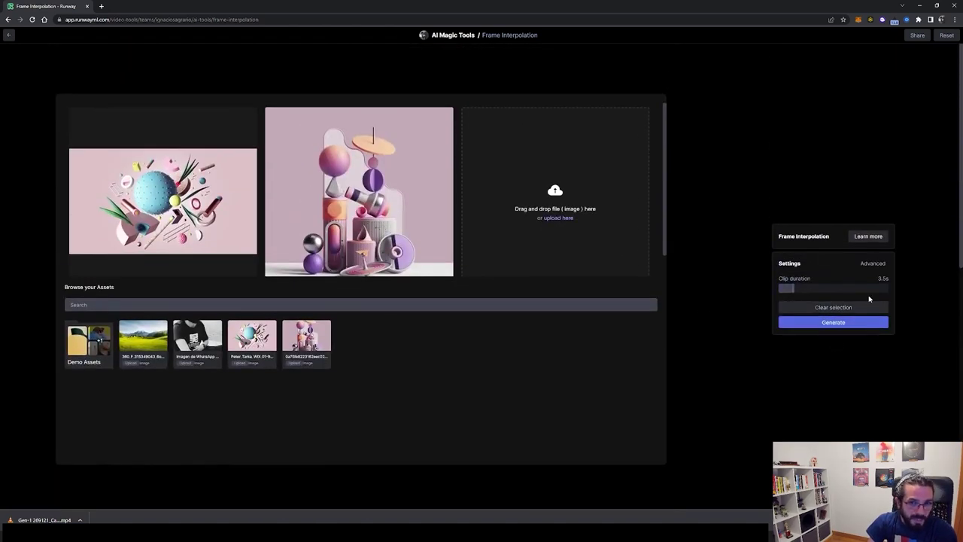
click(873, 263)
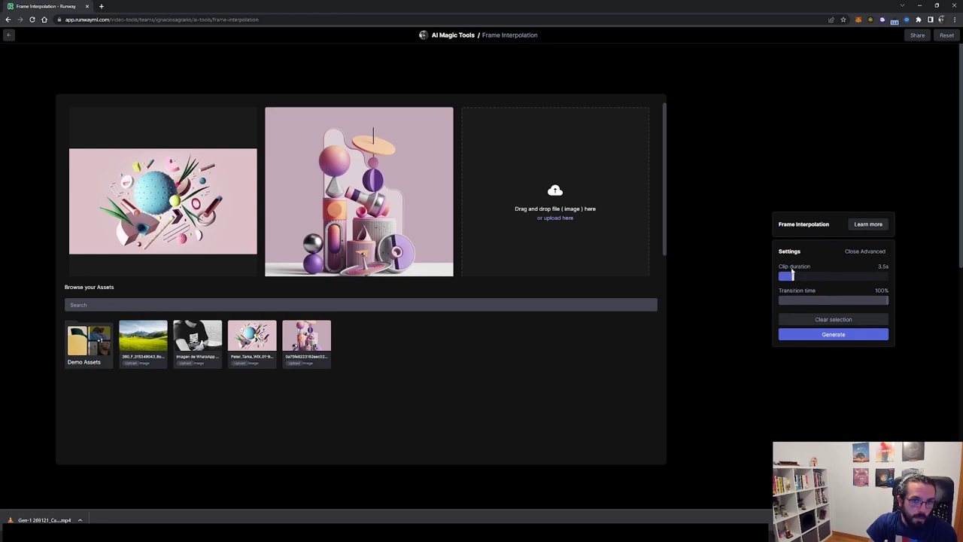
click(791, 300)
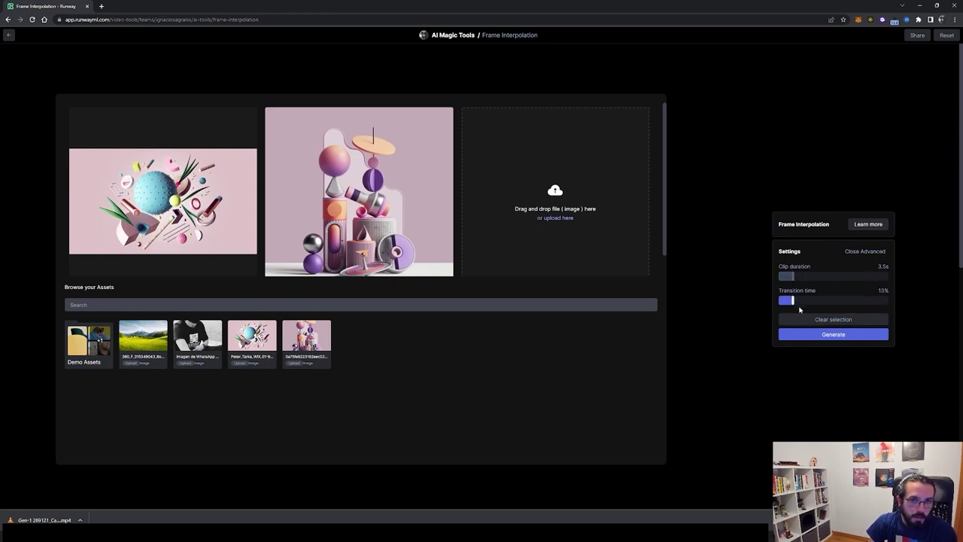
click(813, 334)
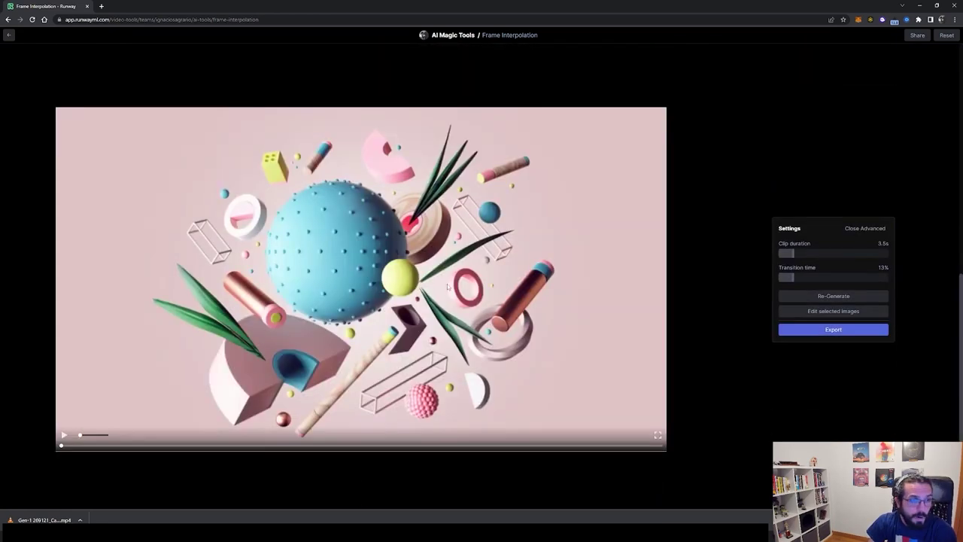
click(63, 435)
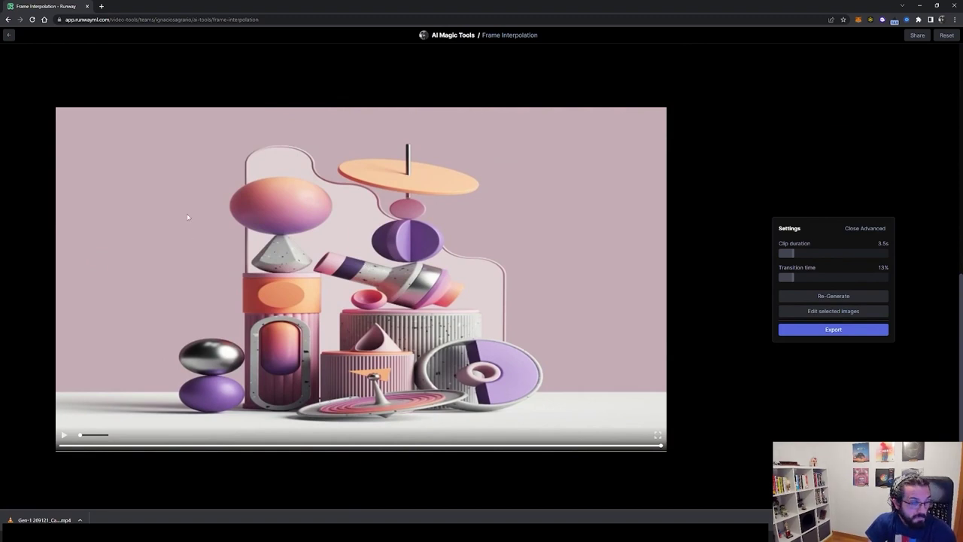
Open the Remove Background tool for videos and load the 390022_Traveler_Walking_Dog clip into its timeline
click(10, 36)
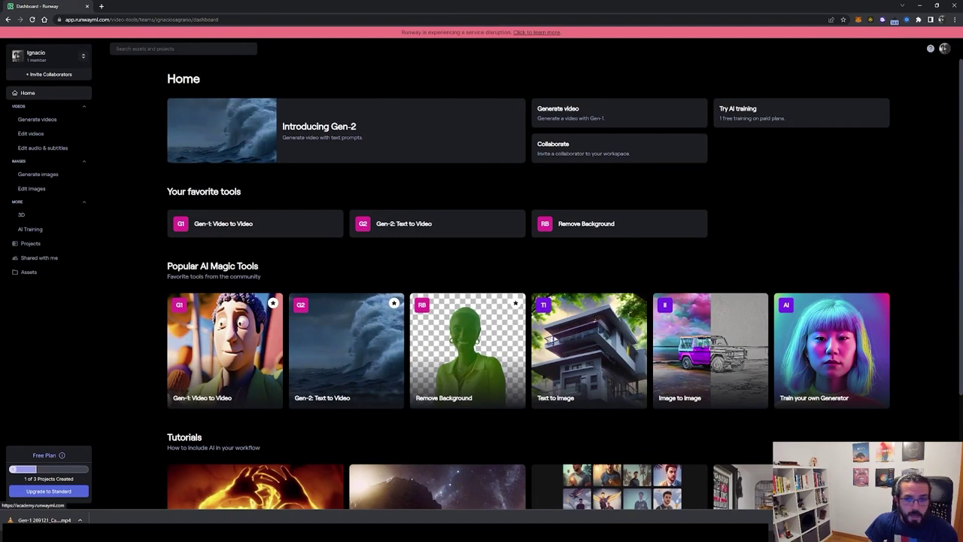
click(30, 133)
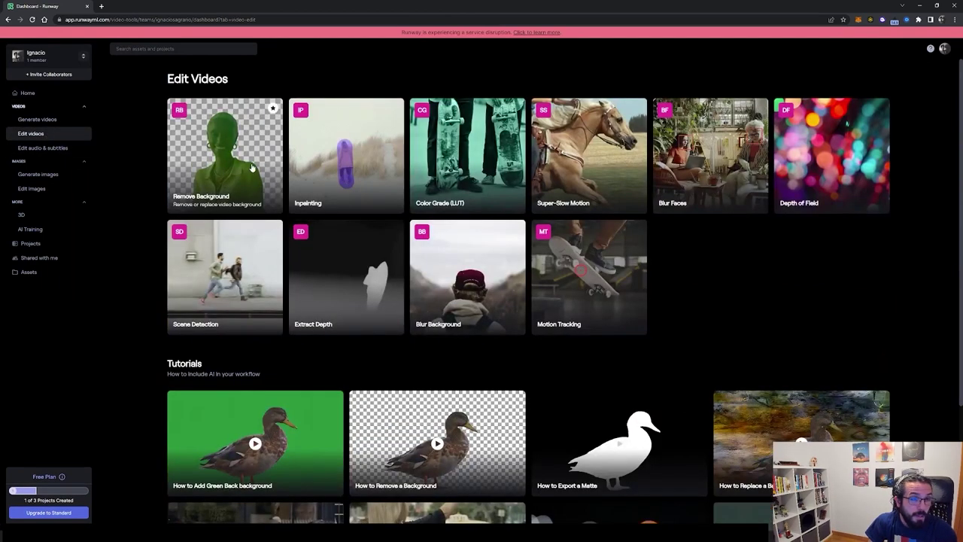
click(226, 163)
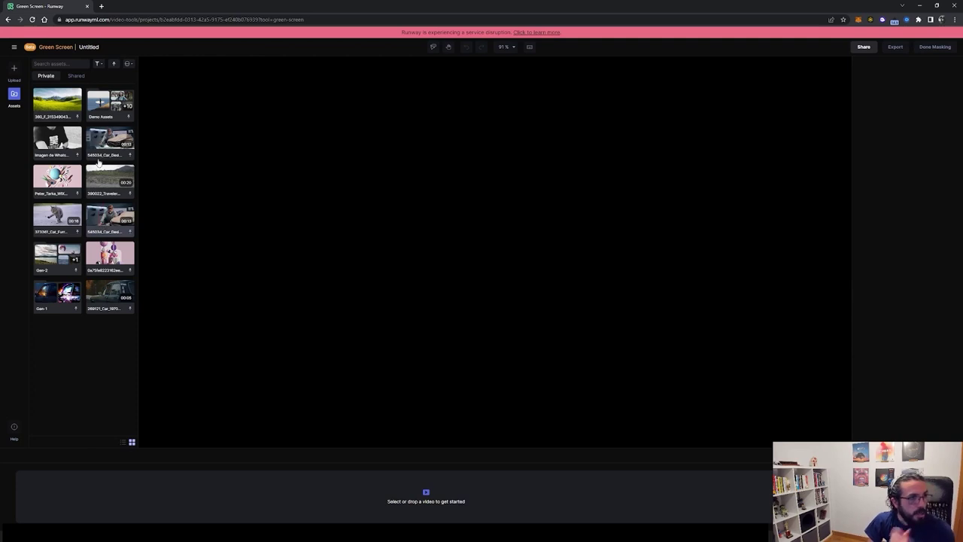
drag(104, 180, 264, 262)
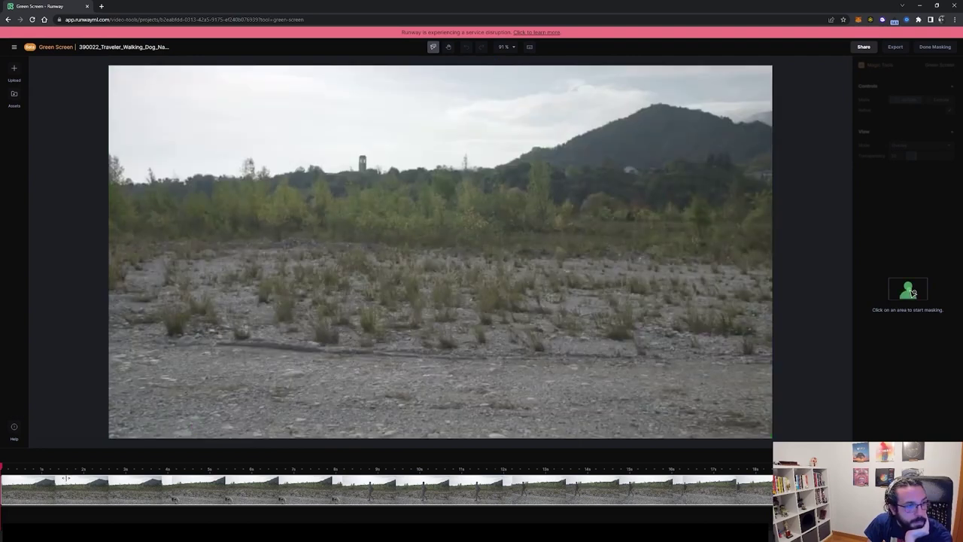
Mask the walking man with his backpack at the 7.60 s frame
drag(65, 477, 223, 472)
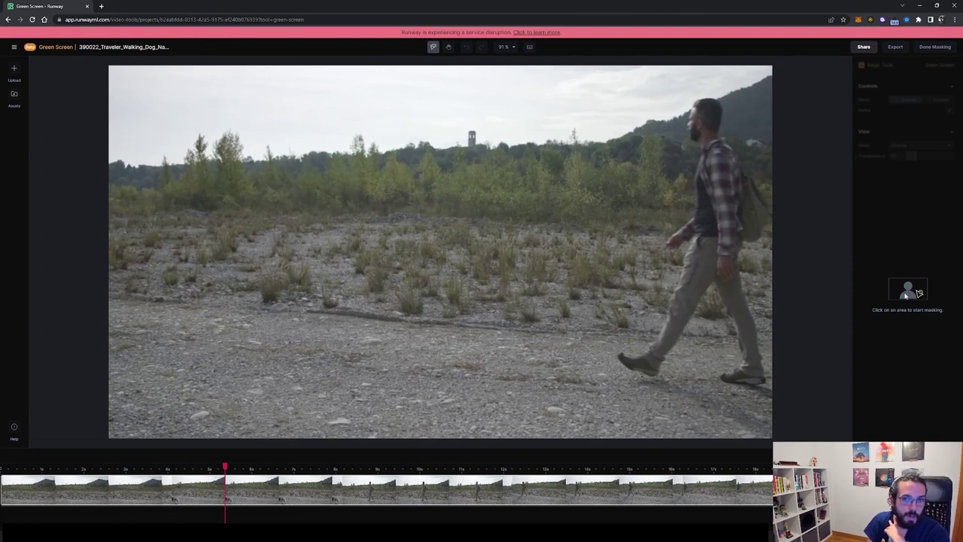
drag(290, 471, 319, 468)
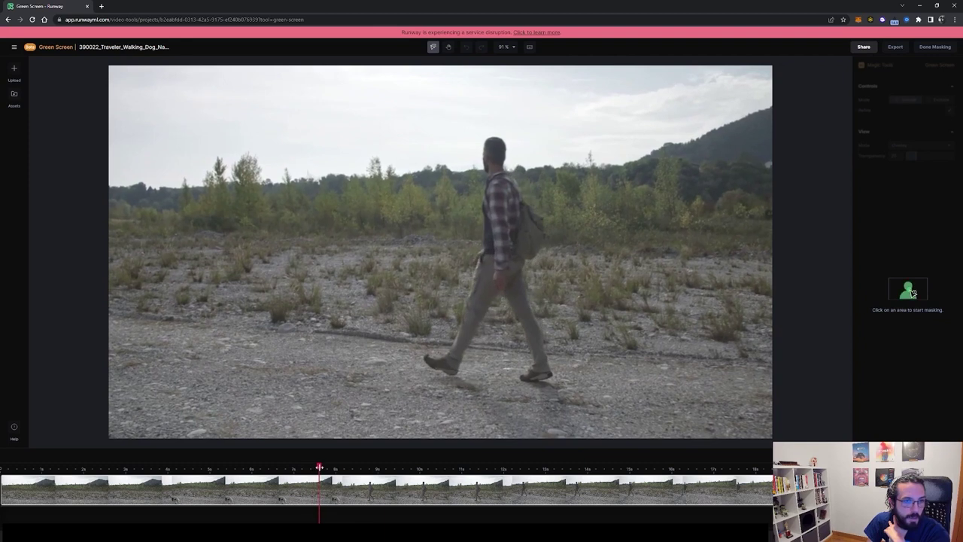
click(505, 220)
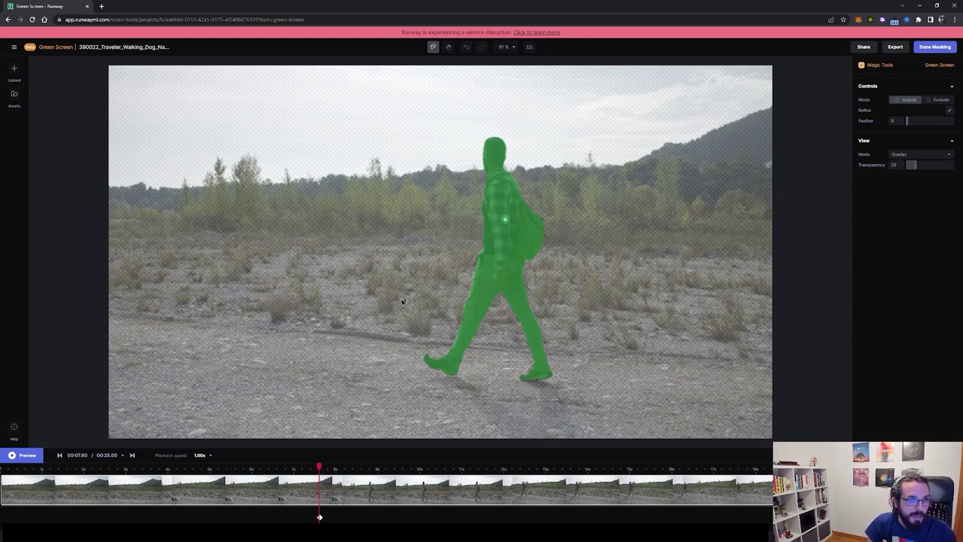
Exclude the dog from the mask at the 3.80 s frame, including the patches along its back
drag(319, 467, 159, 467)
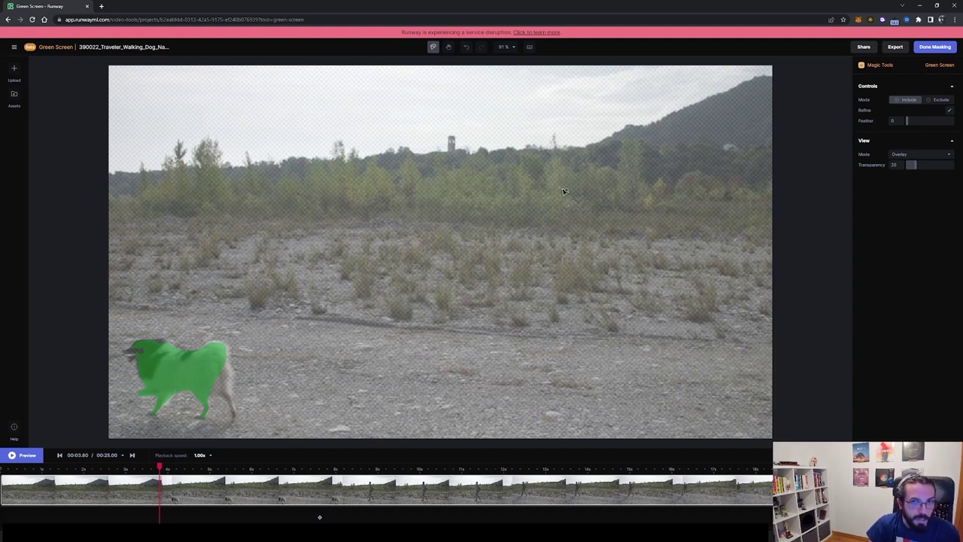
click(938, 100)
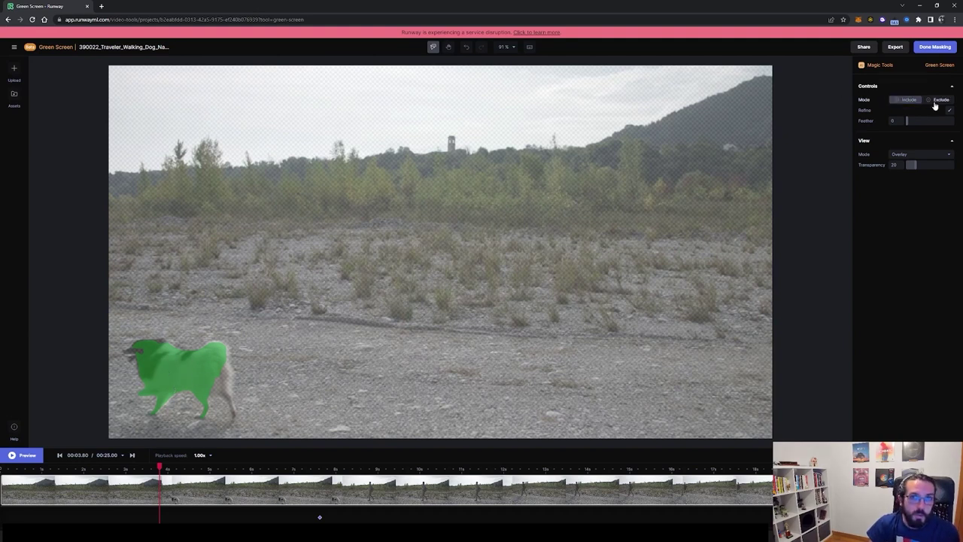
click(178, 376)
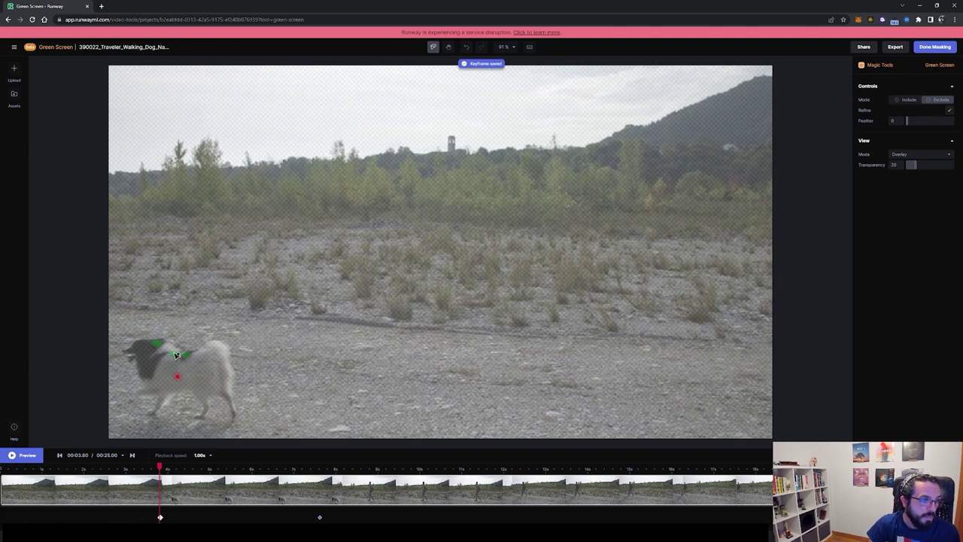
click(174, 354)
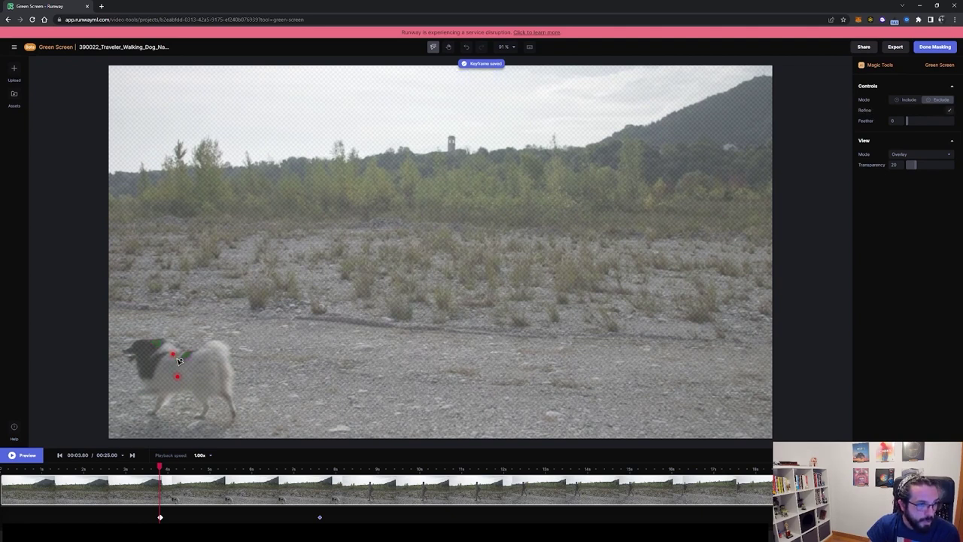
Inspect the man's mask at 8.26 s and 8.88 s, with the overlay transparency raised to 100
drag(178, 469, 347, 467)
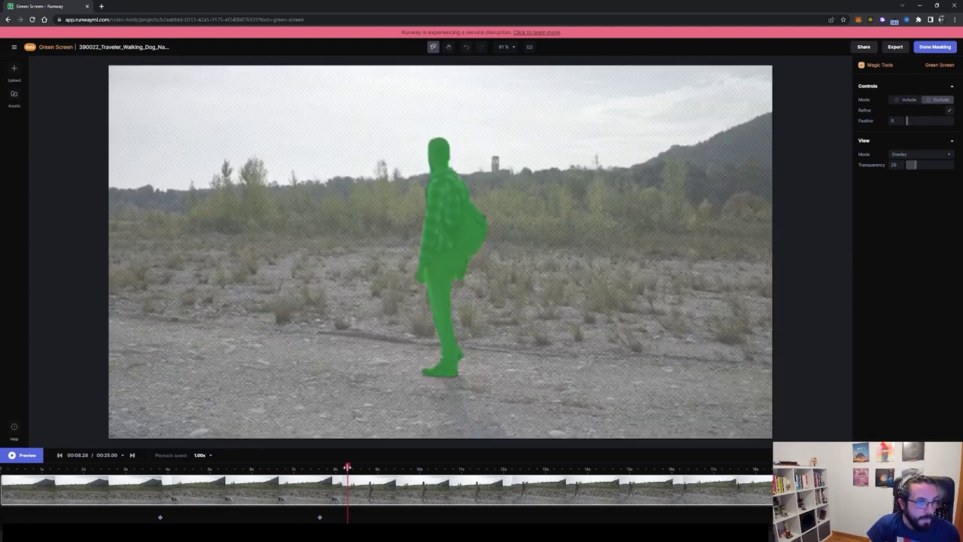
drag(347, 467, 372, 467)
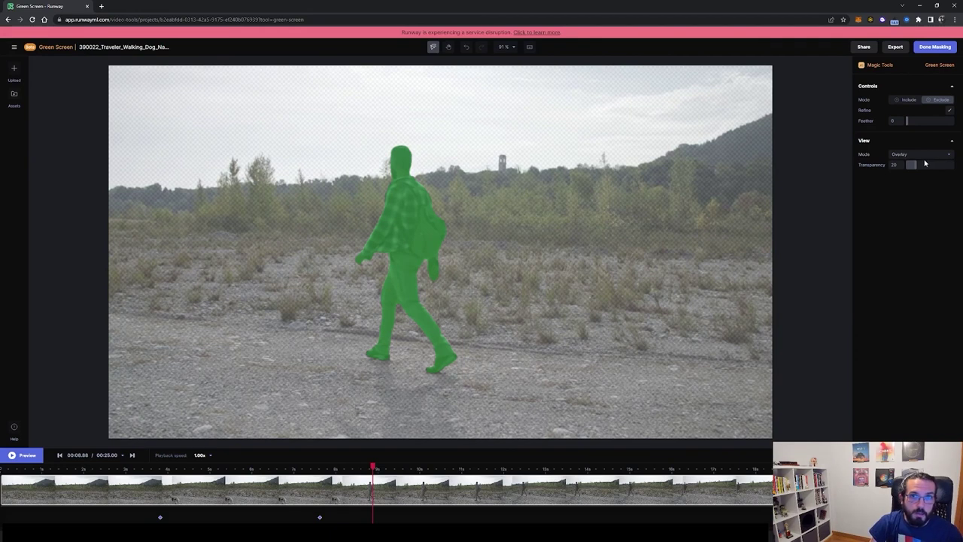
drag(928, 164, 959, 164)
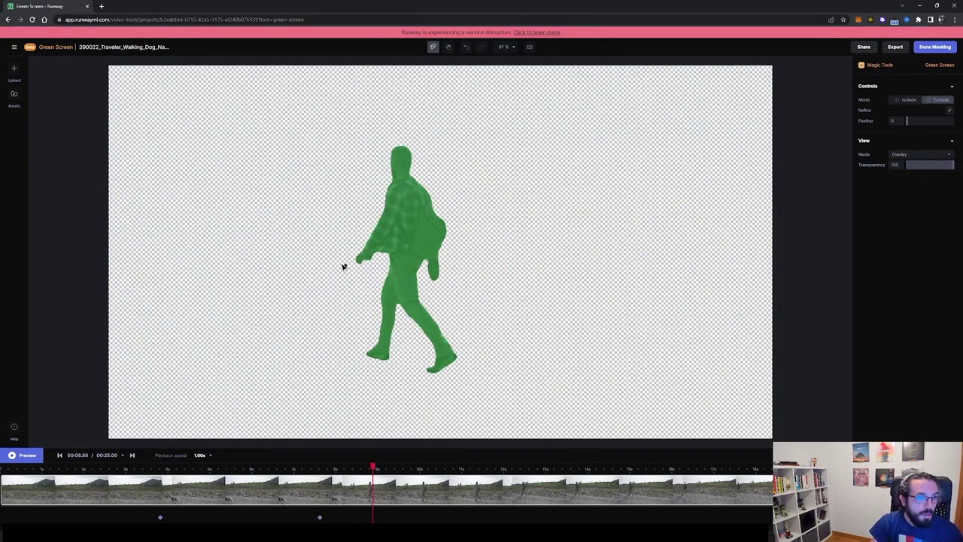
View the mask in Preview and Alpha Channel modes, and return to Overlay mode
click(903, 155)
click(902, 184)
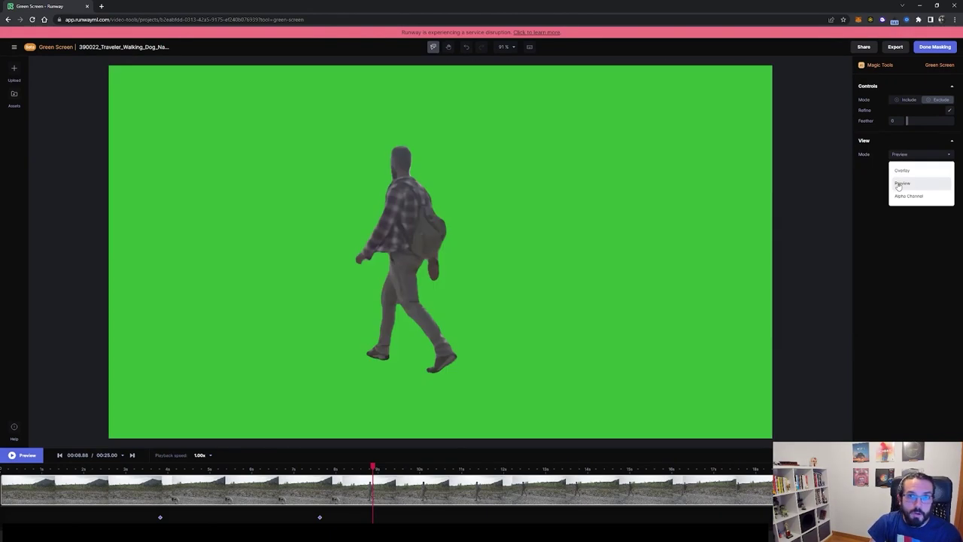
click(907, 154)
click(906, 195)
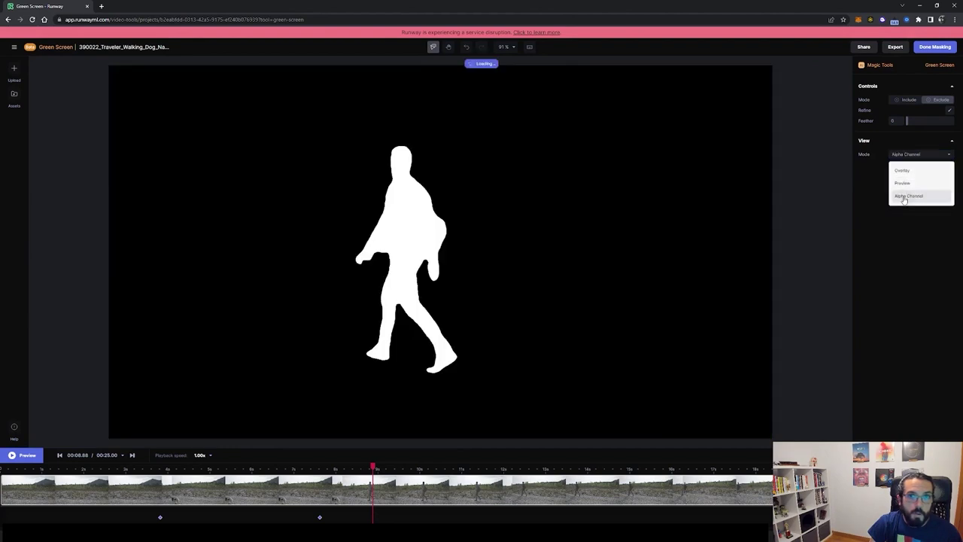
click(904, 155)
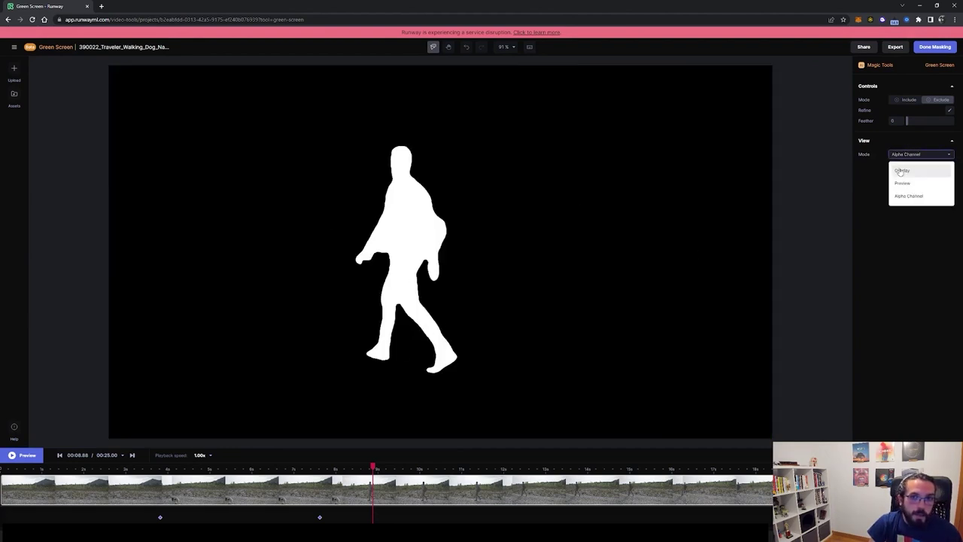
click(902, 169)
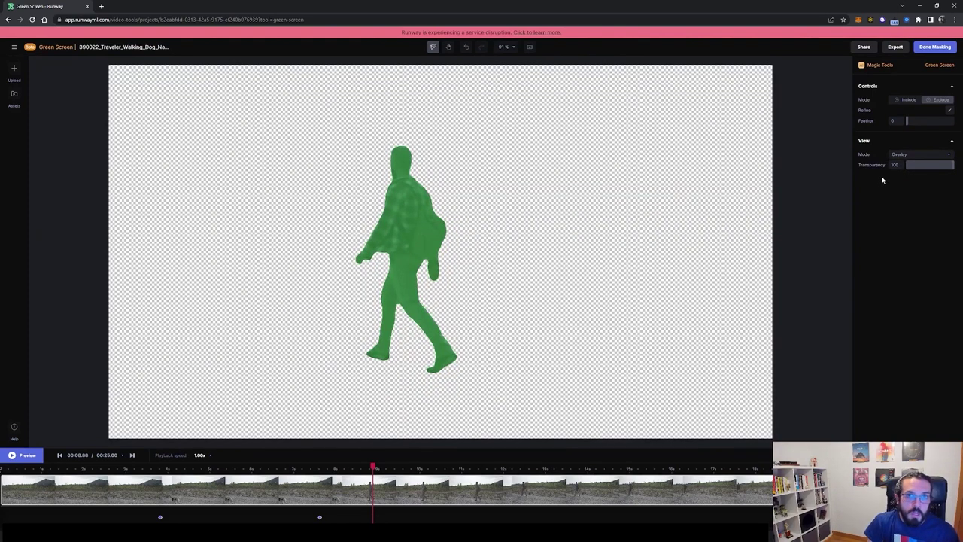
Try a mask feather of 85 and reset the feather to 0
drag(906, 121, 945, 122)
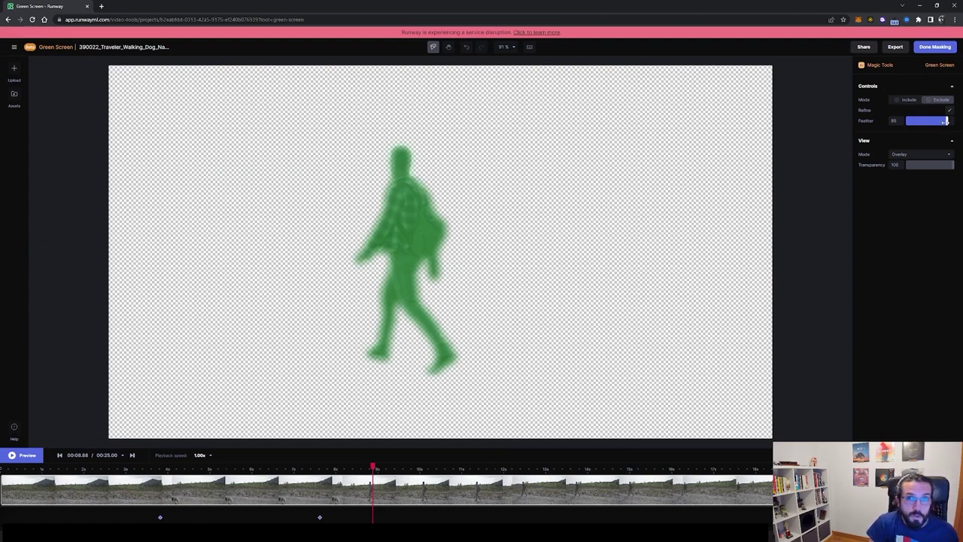
drag(946, 121, 906, 121)
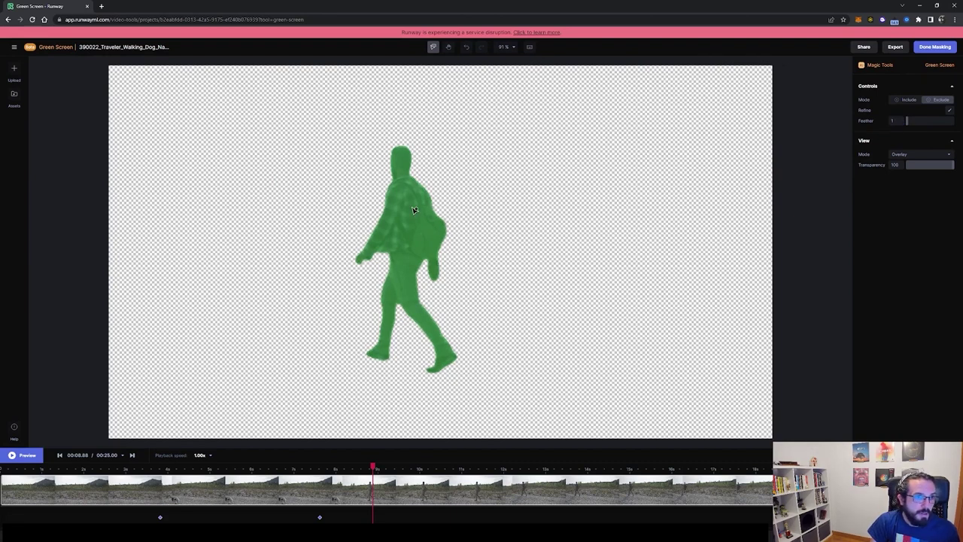
drag(897, 130, 877, 128)
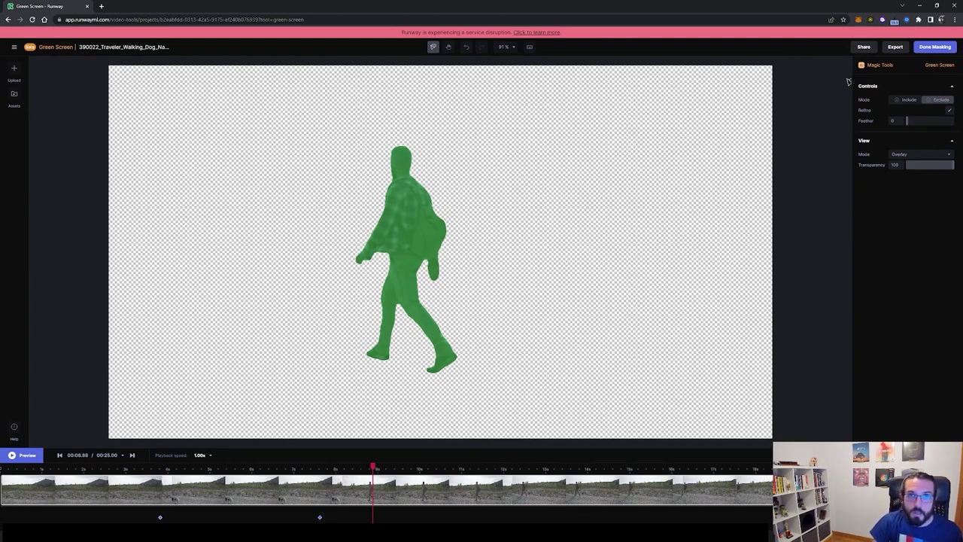
Enable the Refine brush, erase a patch near the man's hip and paint it back in with Include mode
click(950, 112)
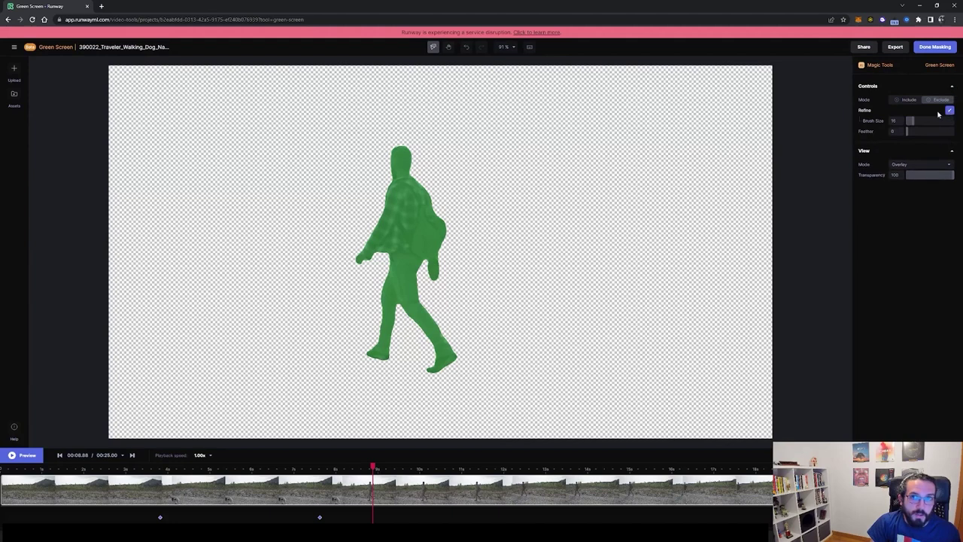
mouse_move(413, 264)
mouse_down()
mouse_move(408, 279)
mouse_move(411, 268)
mouse_up()
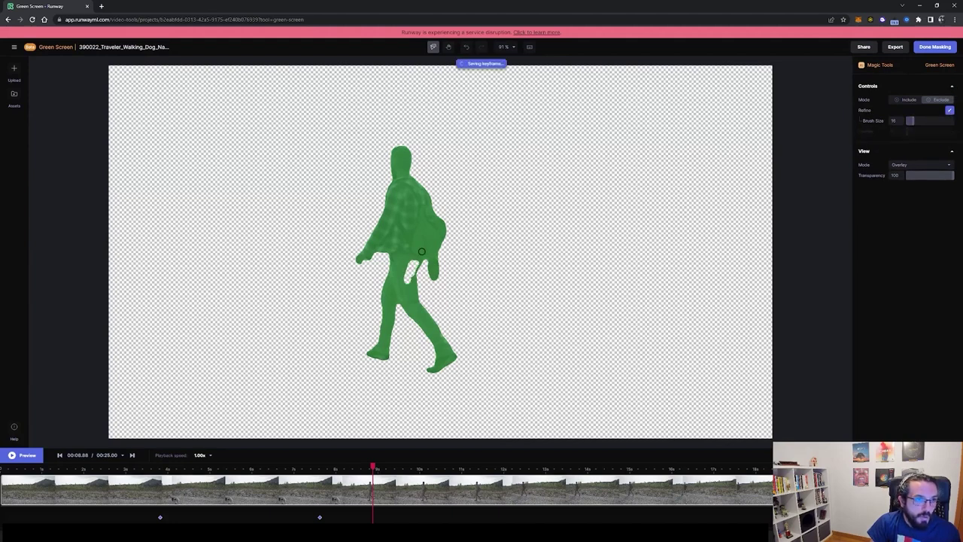
click(905, 99)
drag(404, 285, 409, 255)
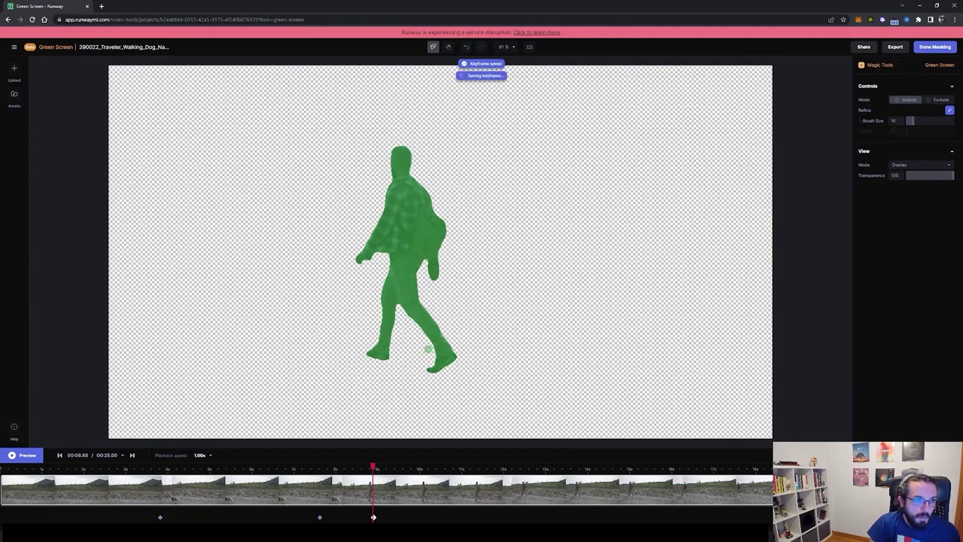
Check the refined cutout in Preview mode and switch the view back to Overlay
click(926, 166)
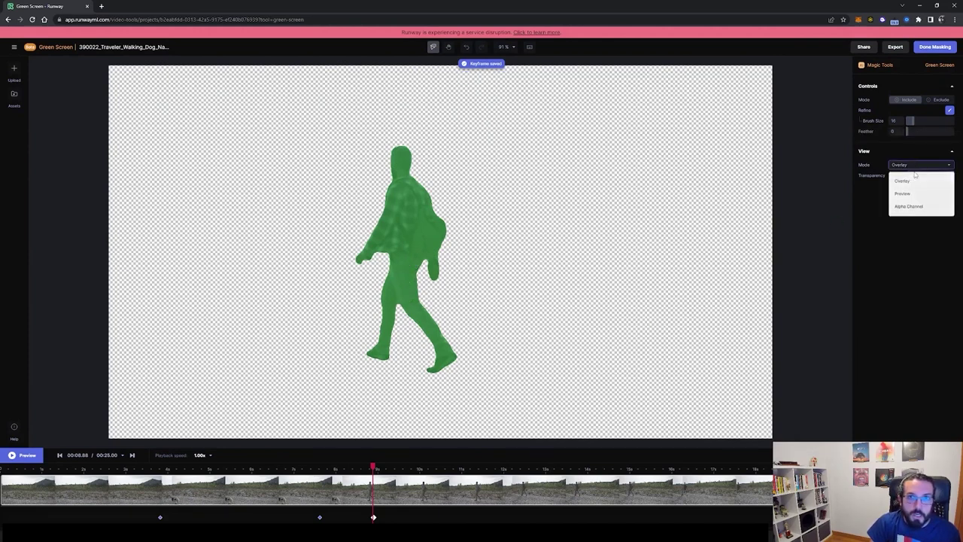
click(909, 194)
click(918, 166)
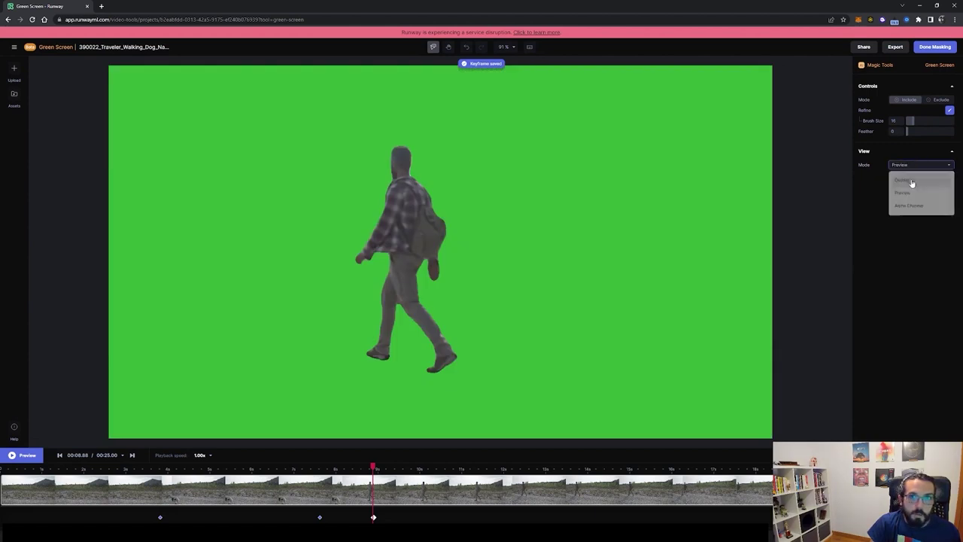
click(910, 176)
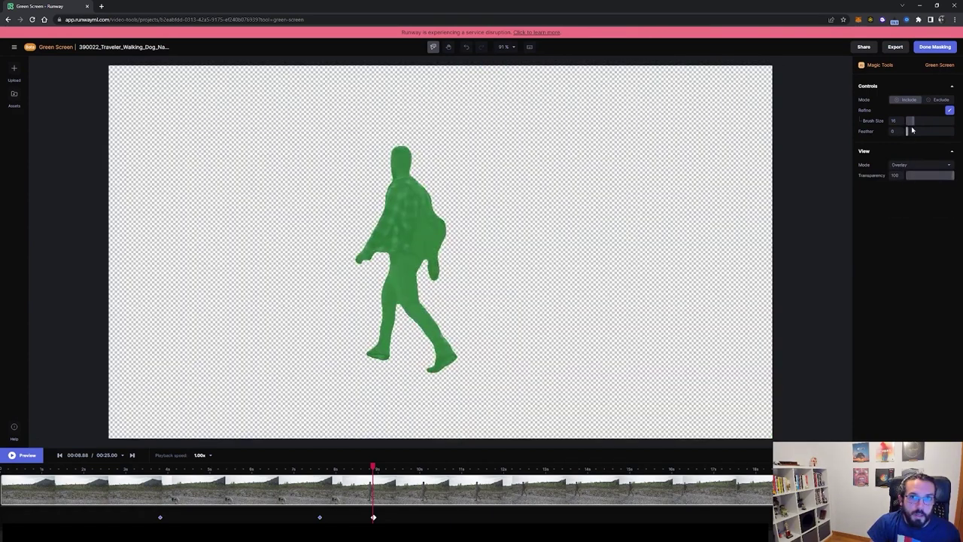
Lower the overlay transparency to 0, brush the man's neck area into the mask at 6.88 s, and check the frame at 9.48 s
click(937, 175)
drag(938, 175, 898, 173)
drag(349, 468, 288, 468)
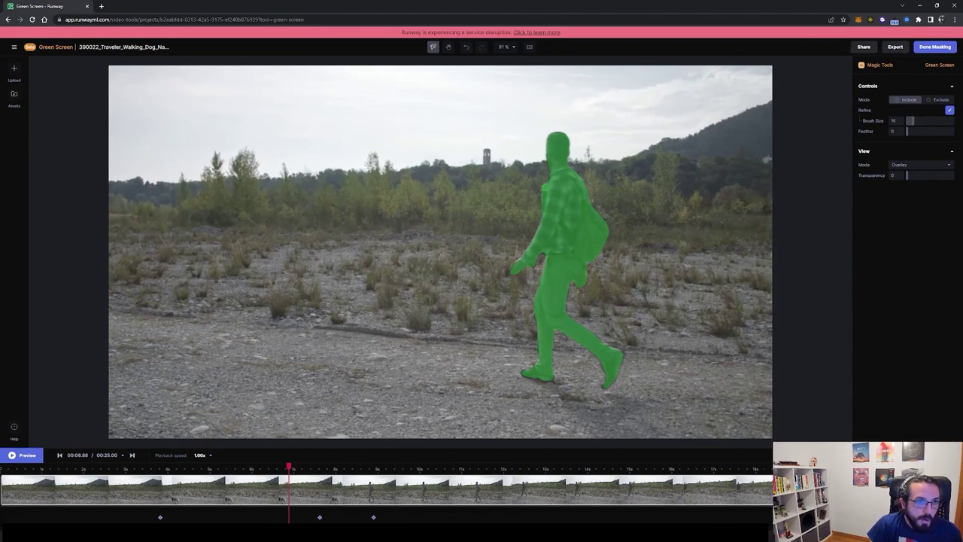
click(553, 171)
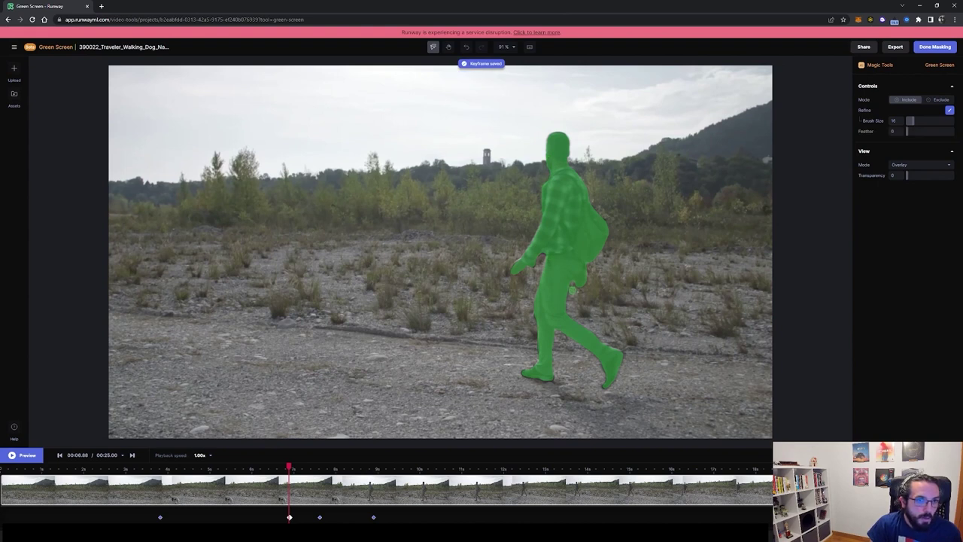
drag(293, 468, 398, 470)
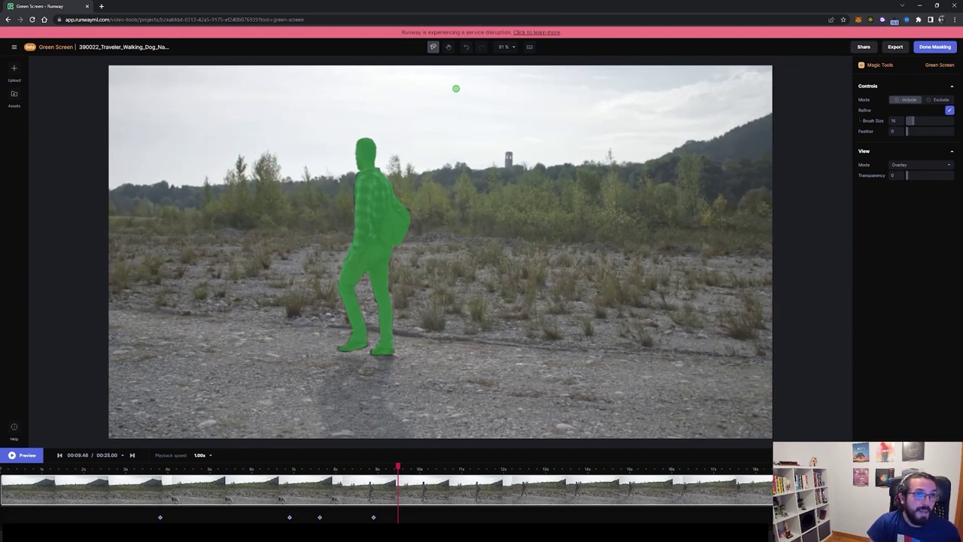
Finish masking the clip and move the playhead to 11 s to check the green screen cutout
click(933, 48)
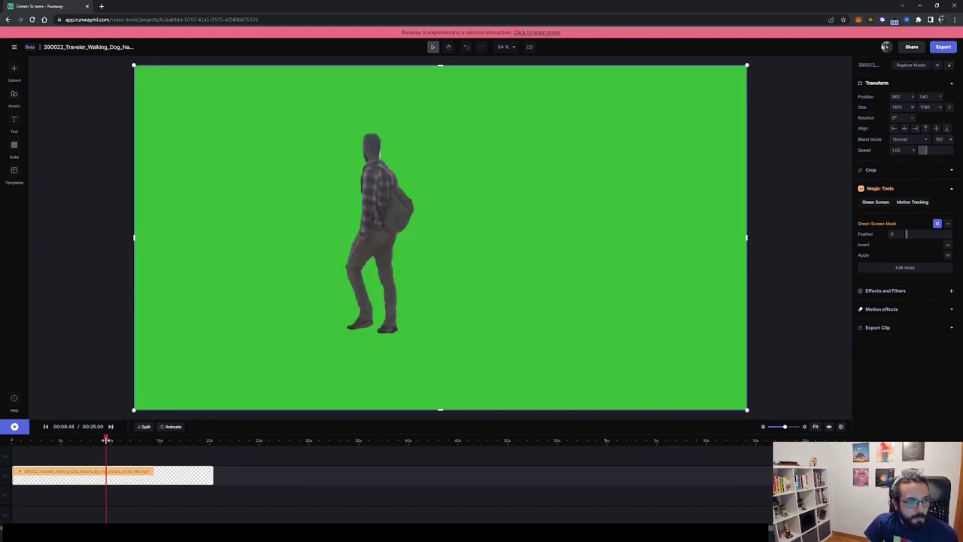
mouse_move(106, 440)
mouse_down()
mouse_move(59, 440)
mouse_move(141, 440)
mouse_move(121, 441)
mouse_up()
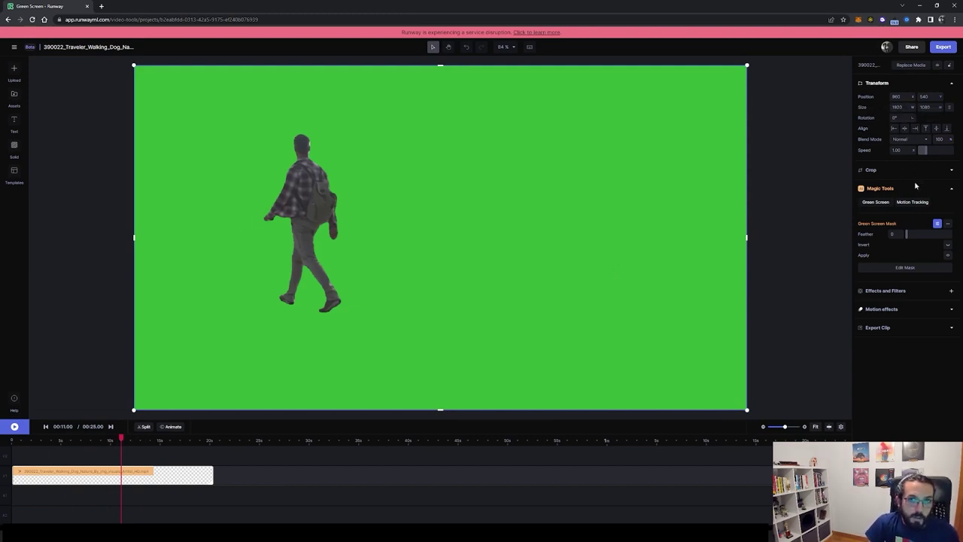
Browse the effects library and add the Fear & Loathing effect to the masked clip
click(887, 294)
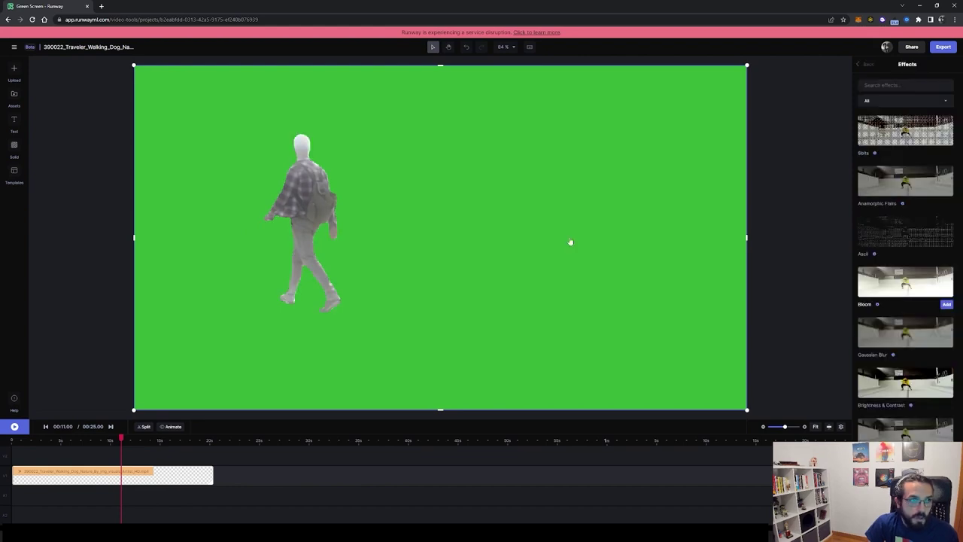
scroll(903, 301, down, 6)
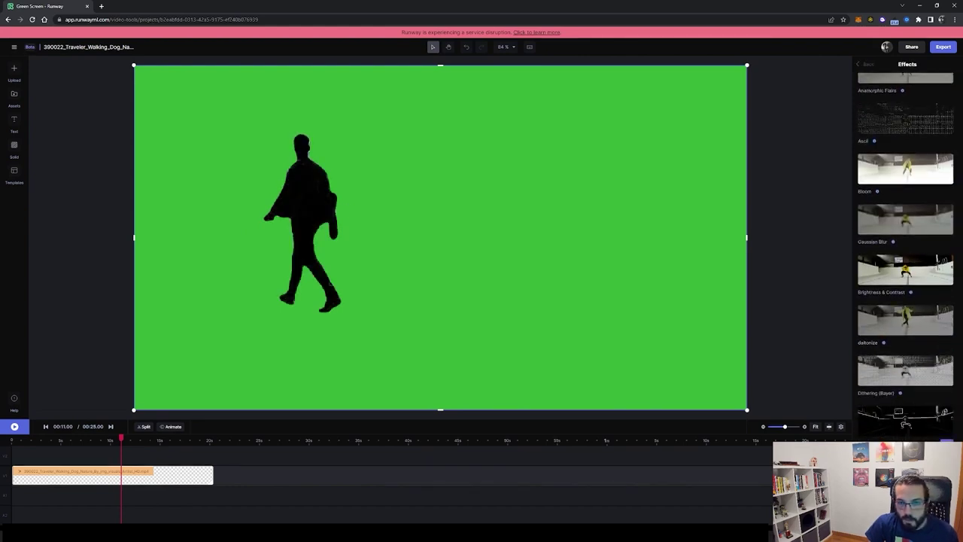
scroll(884, 391, down, 3)
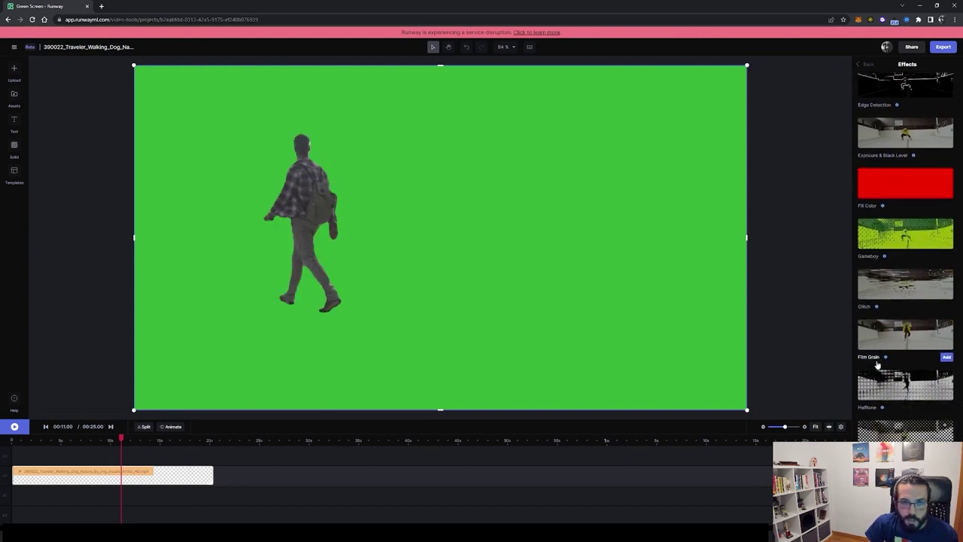
scroll(884, 392, down, 3)
scroll(887, 413, down, 5)
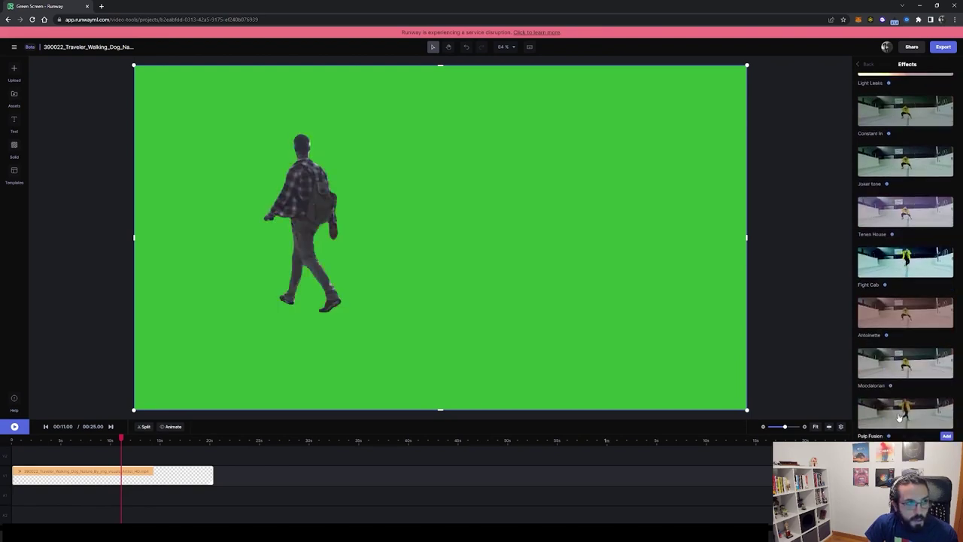
click(946, 435)
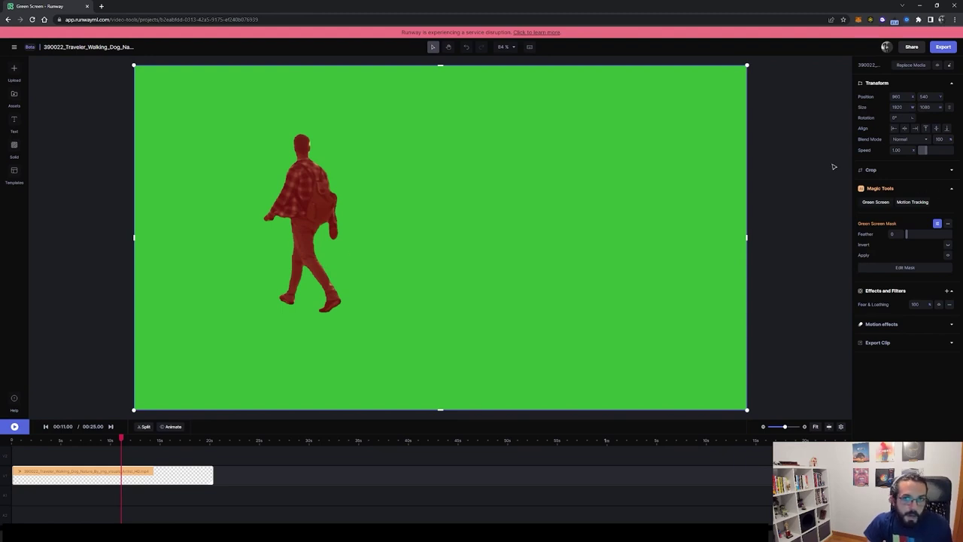
Try inverting the green screen mask, turn the inversion off, and reopen and leave the mask editor without edits
click(947, 246)
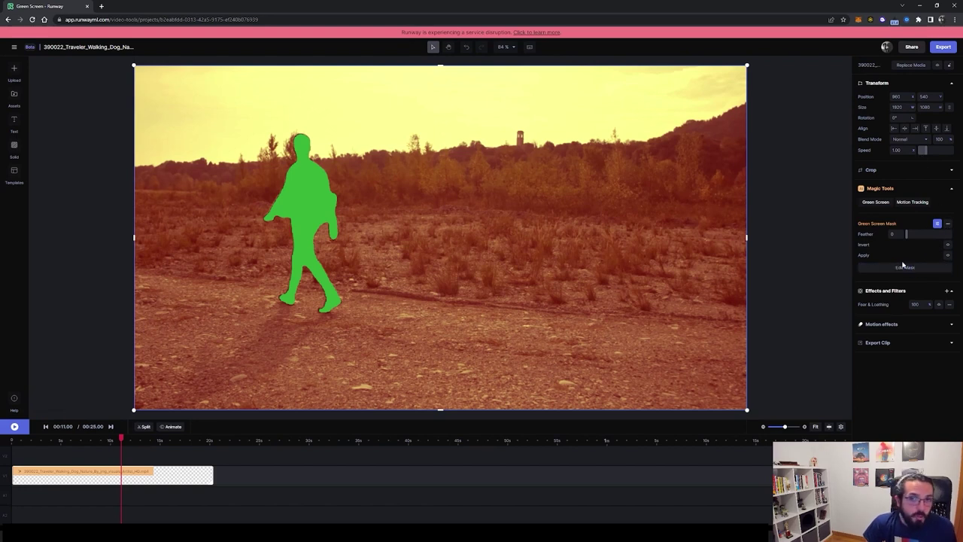
click(948, 245)
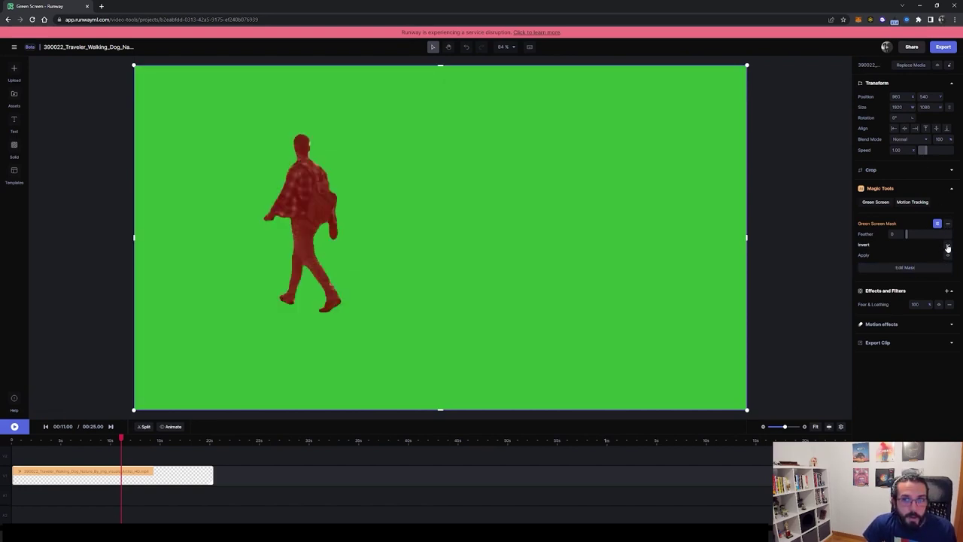
click(907, 268)
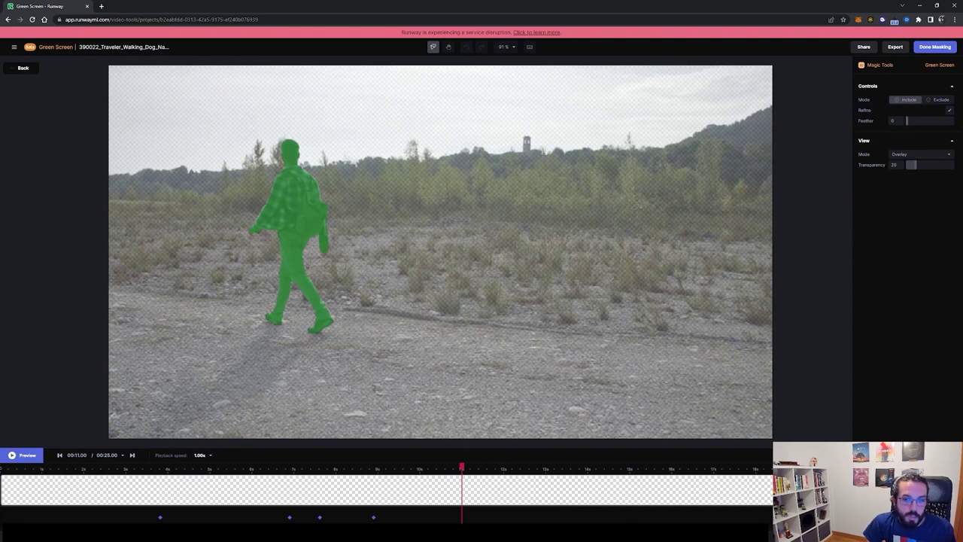
click(934, 47)
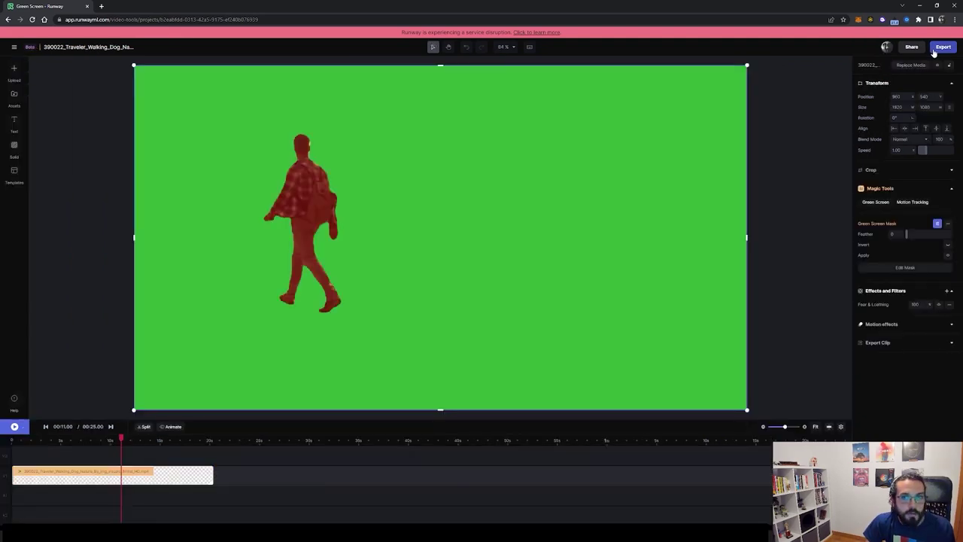
Review the clip's Motion in and Motion out options and collapse the effects sections
click(873, 325)
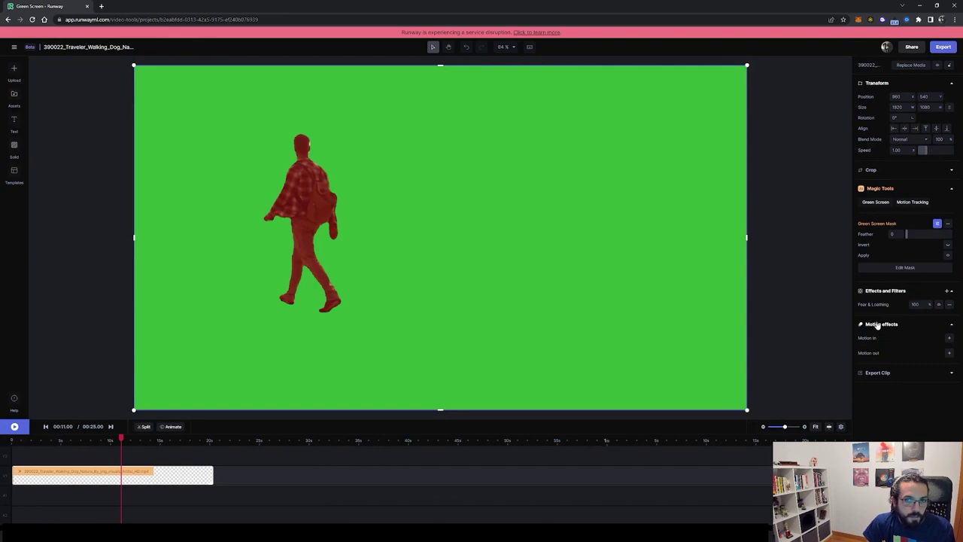
click(880, 297)
click(875, 310)
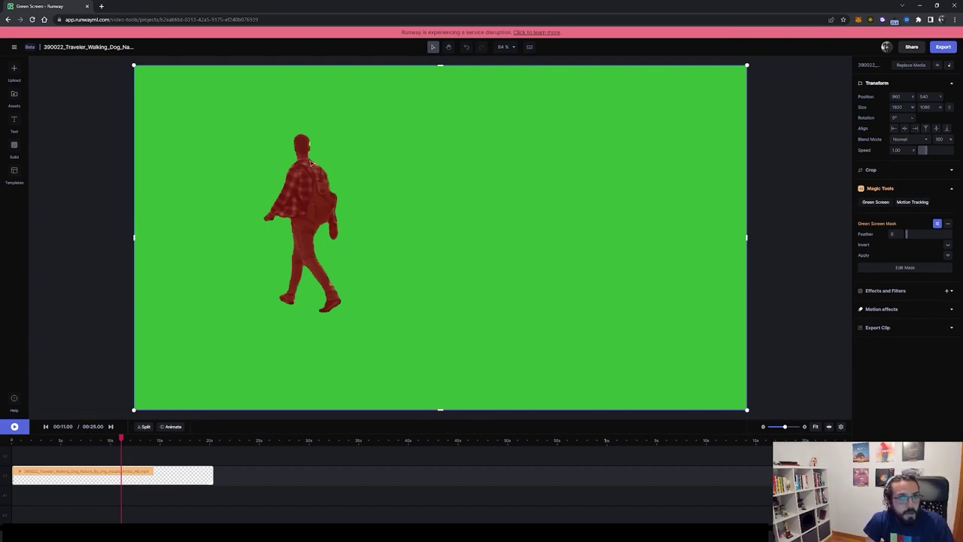
Look through the clip's export types and file formats, leaving Original and MP4 selected
click(877, 327)
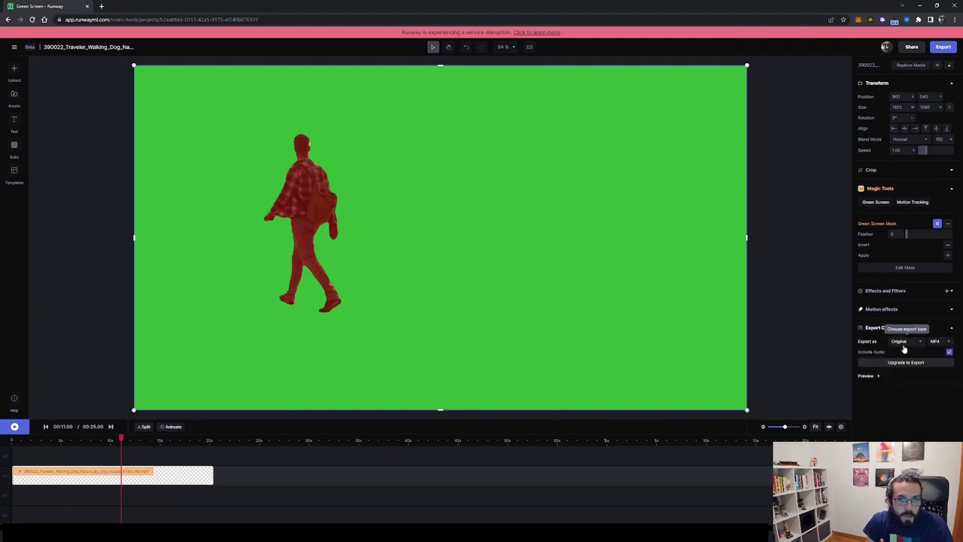
click(907, 343)
click(904, 370)
click(907, 343)
click(901, 382)
click(903, 342)
click(903, 394)
click(903, 342)
click(901, 357)
click(935, 342)
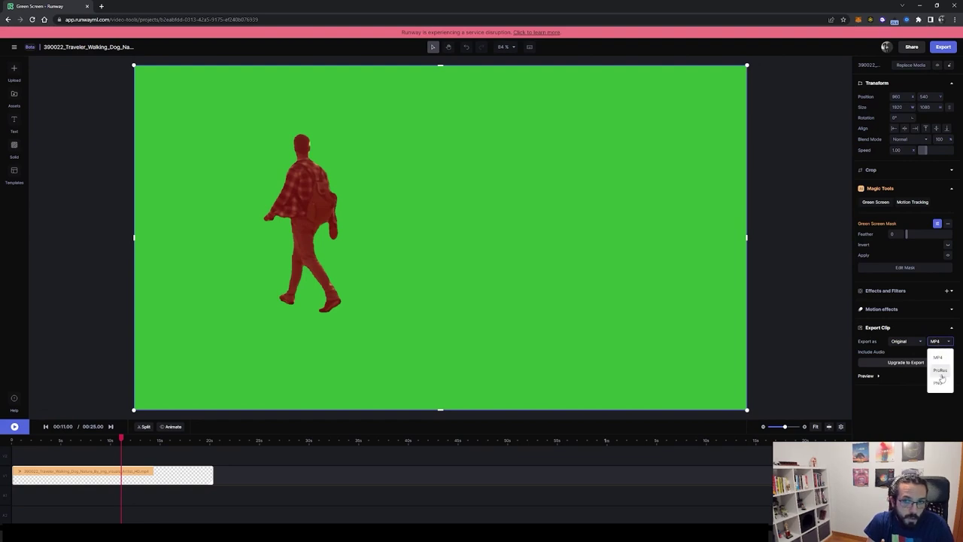
click(907, 398)
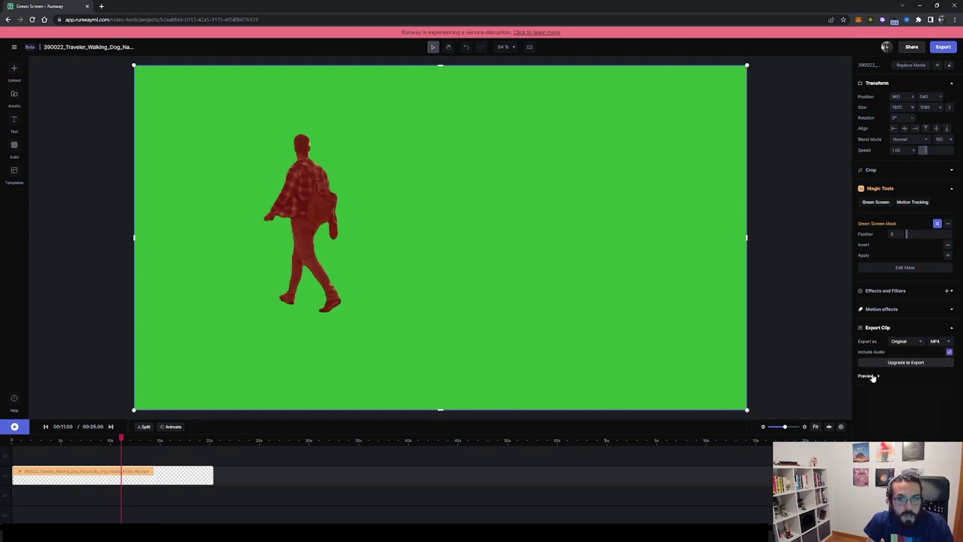
Show the clip's export preview, review the workspace plans offered for exporting, and dismiss them
click(876, 376)
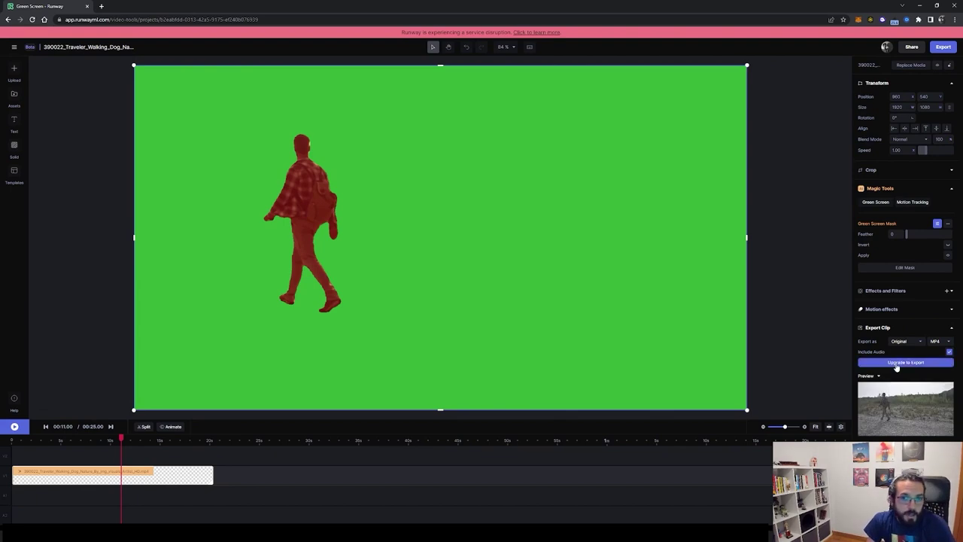
click(896, 363)
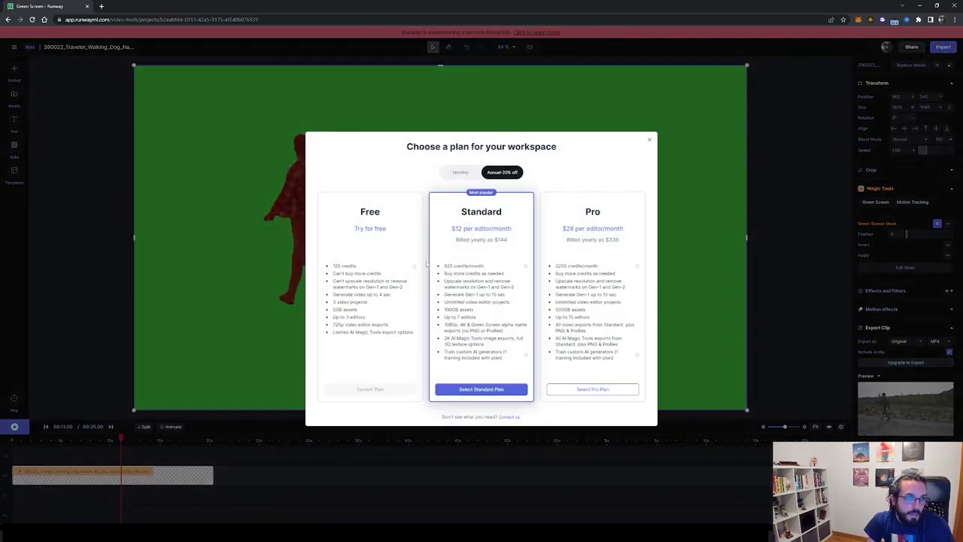
click(649, 139)
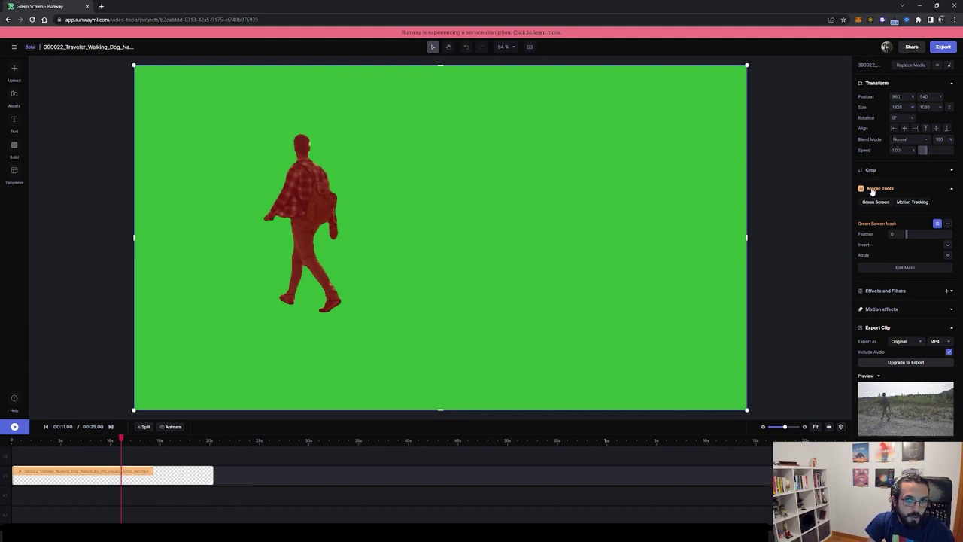
Return to the Projects page and delete both 390022_Traveler_Walking projects
click(14, 47)
click(30, 58)
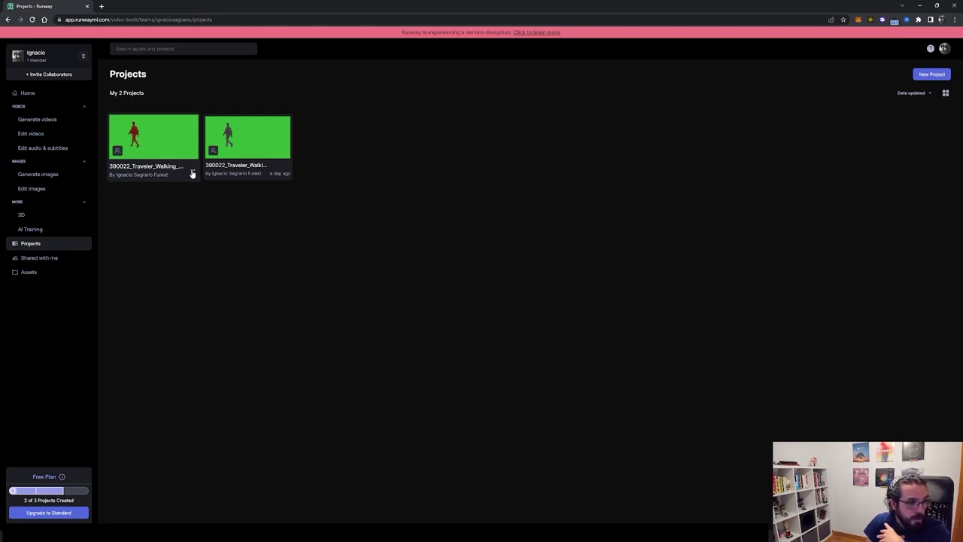
click(191, 173)
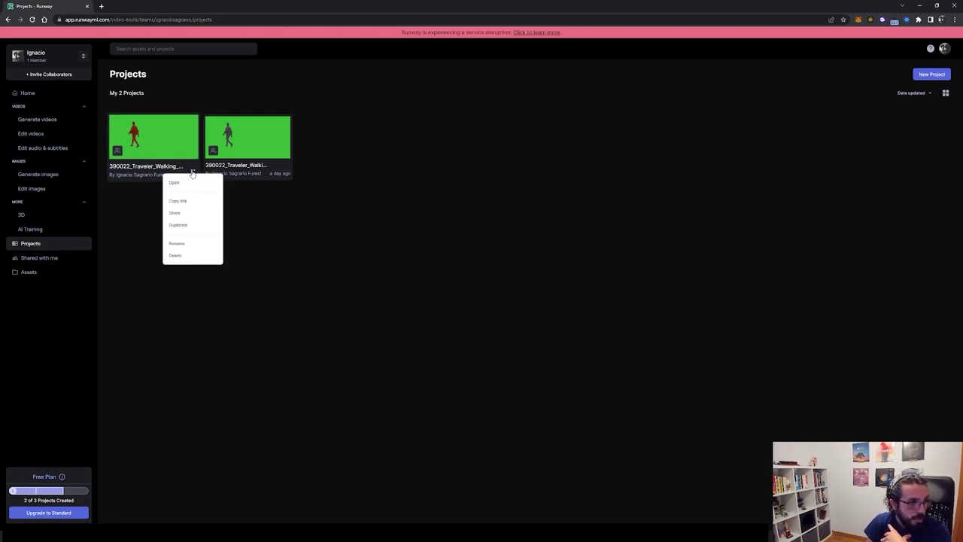
click(180, 255)
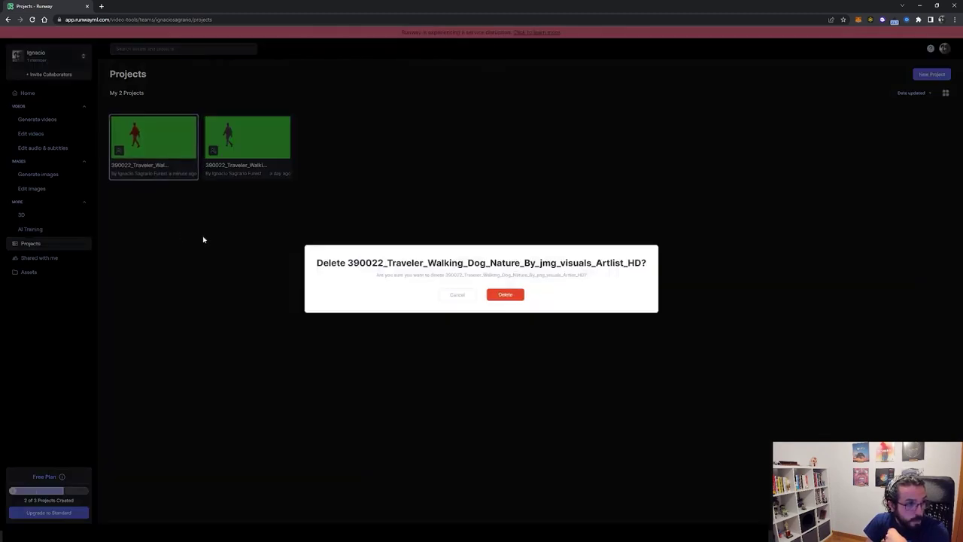
click(509, 294)
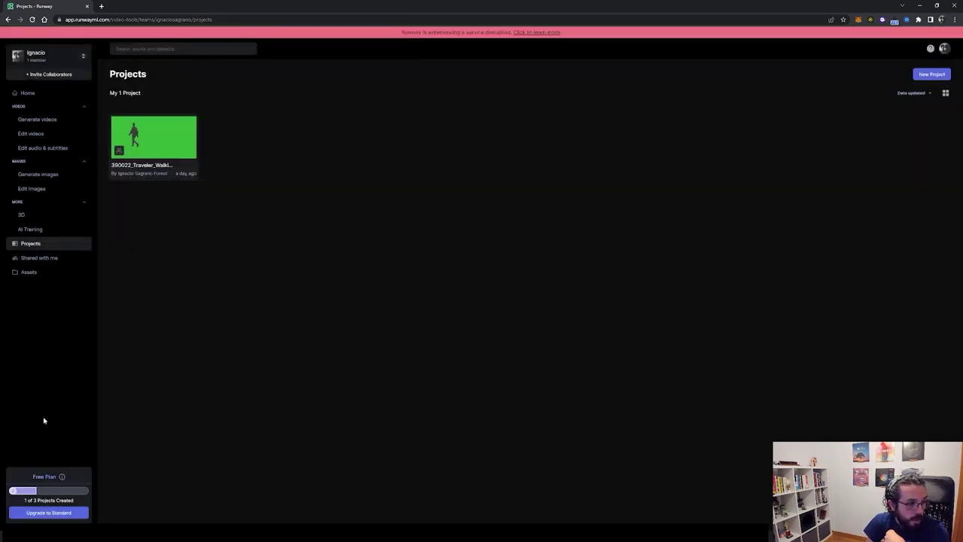
click(192, 170)
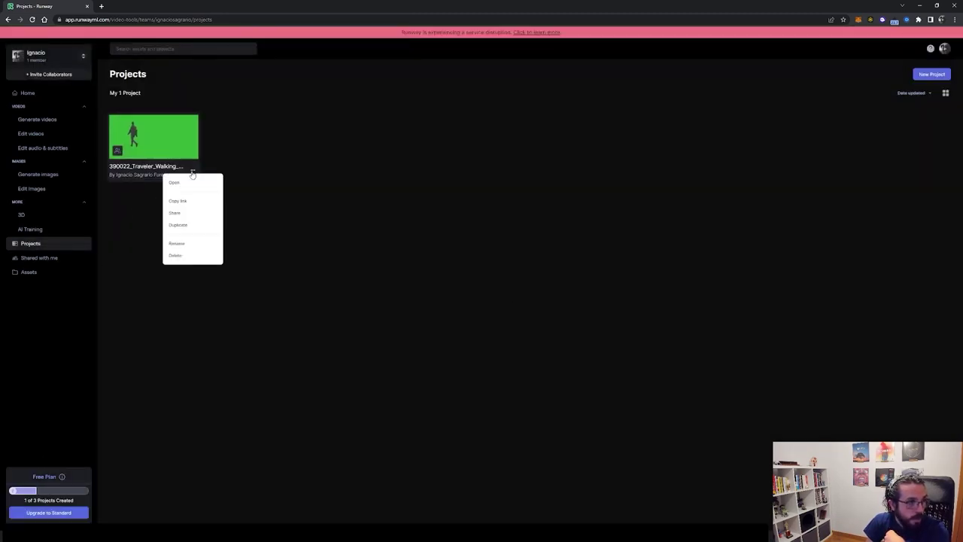
click(175, 254)
click(502, 294)
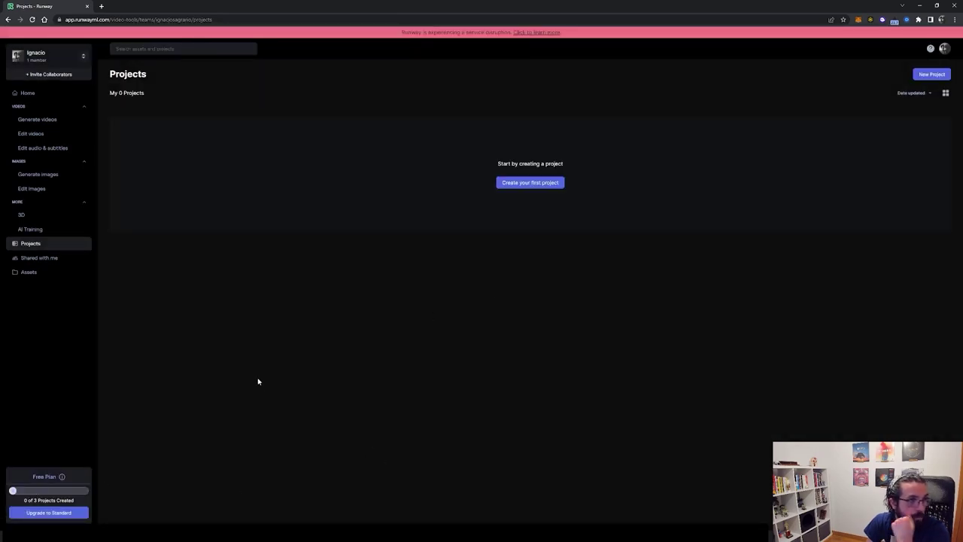
Open the Blur Faces video tool and load the uploaded 545034_Car_Design clip from the assets
click(34, 141)
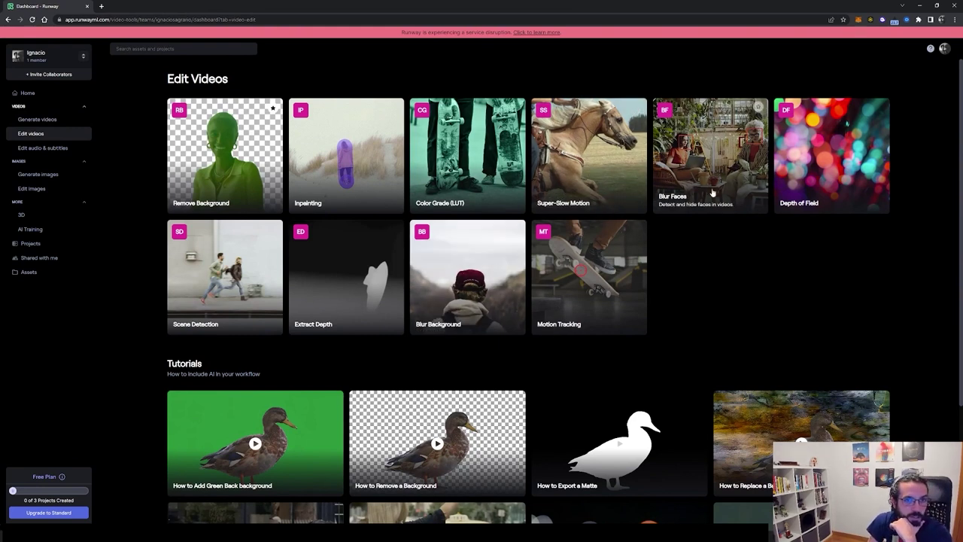
click(718, 164)
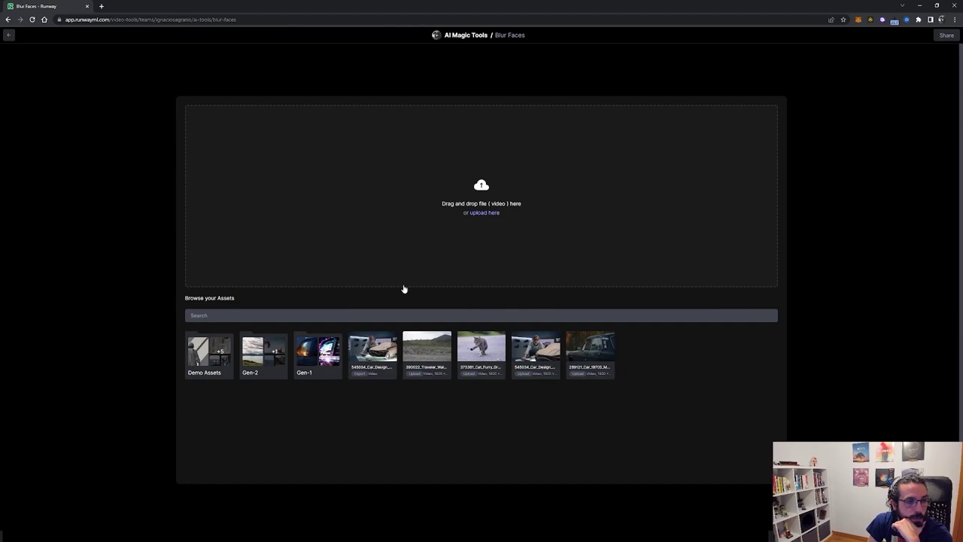
drag(535, 350, 480, 221)
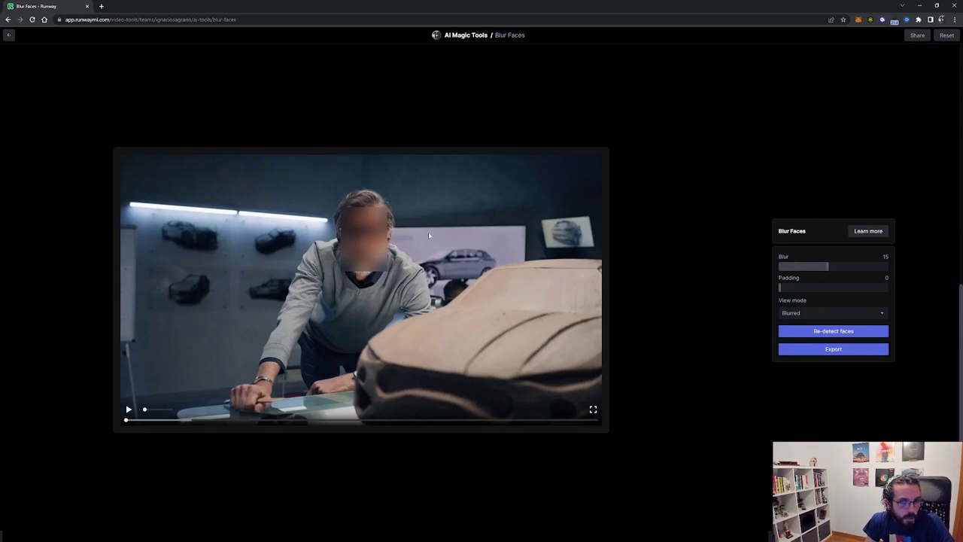
Try a face blur of 3, then set the blur to 4 and the padding to 15
drag(828, 267, 779, 266)
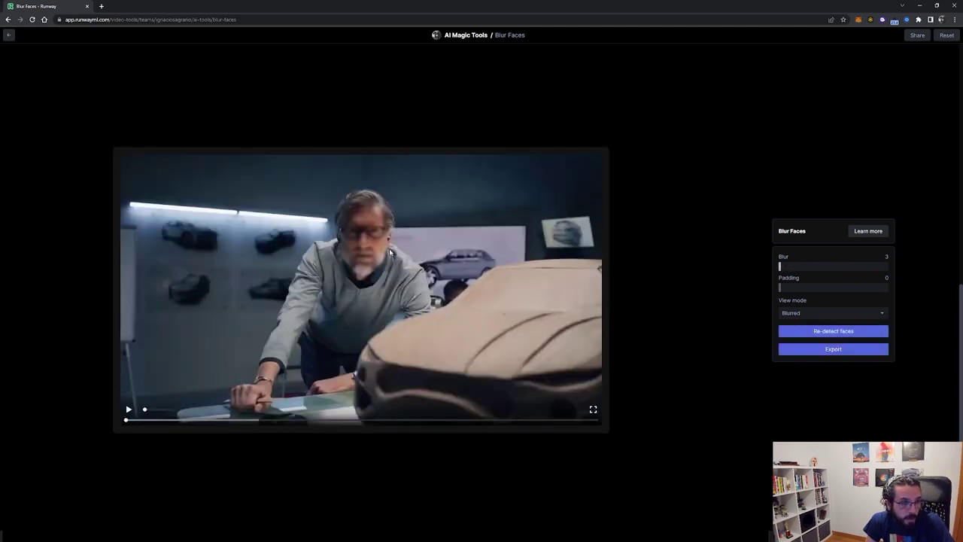
drag(779, 263, 783, 264)
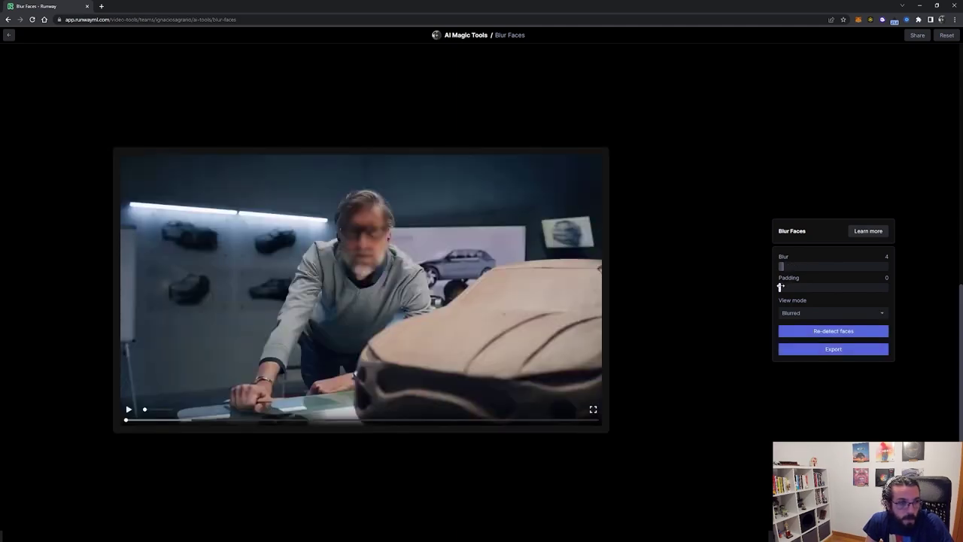
drag(781, 287, 796, 287)
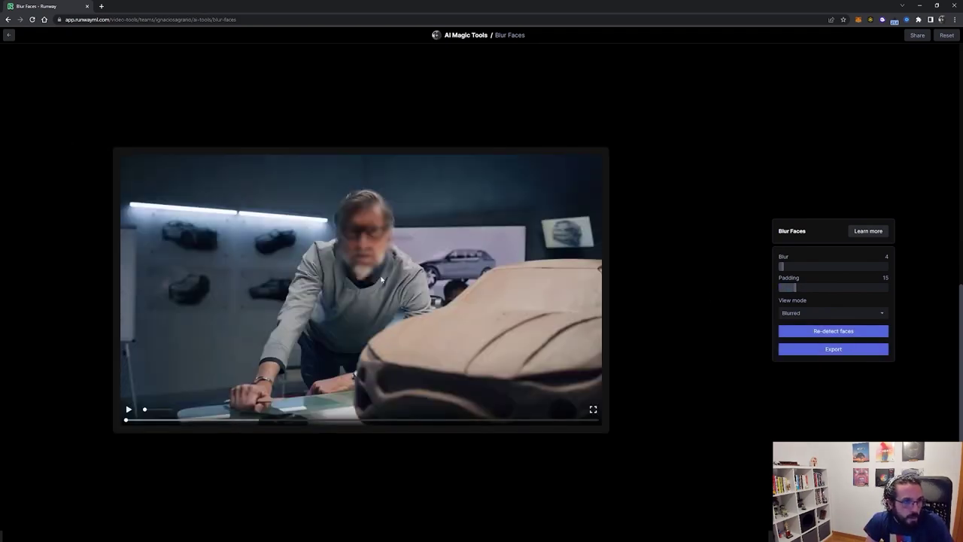
Compare the clip in the Detected Faces and Original video view modes, then return to the Blurred view
click(817, 312)
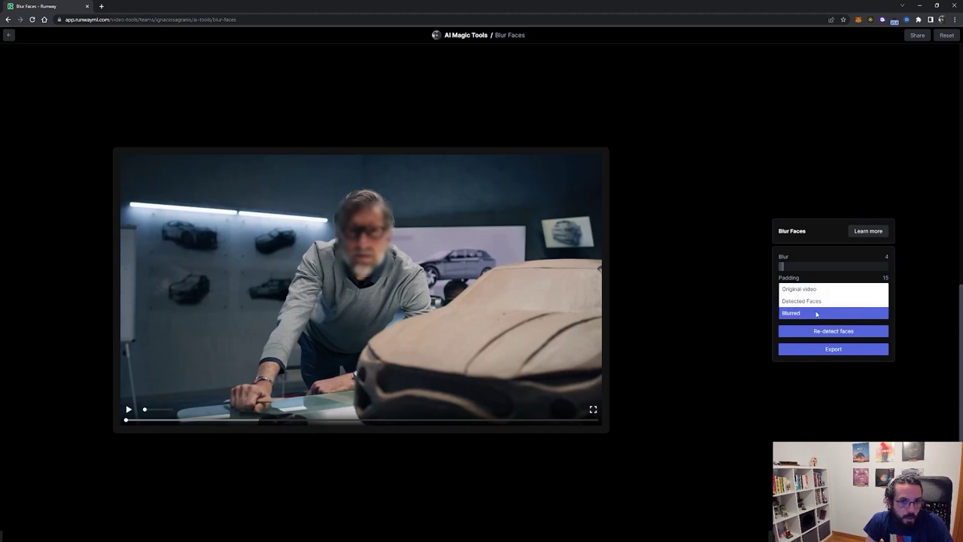
click(803, 301)
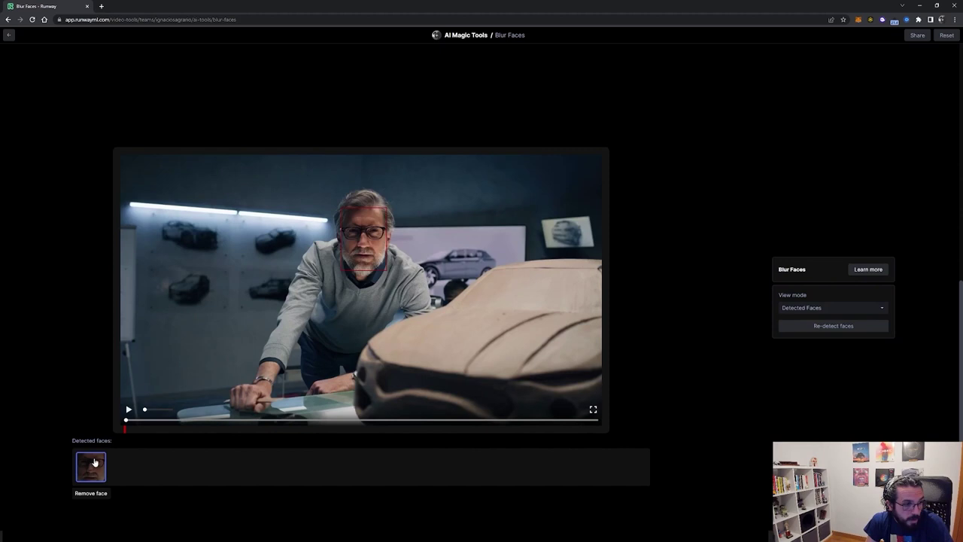
click(809, 307)
click(798, 296)
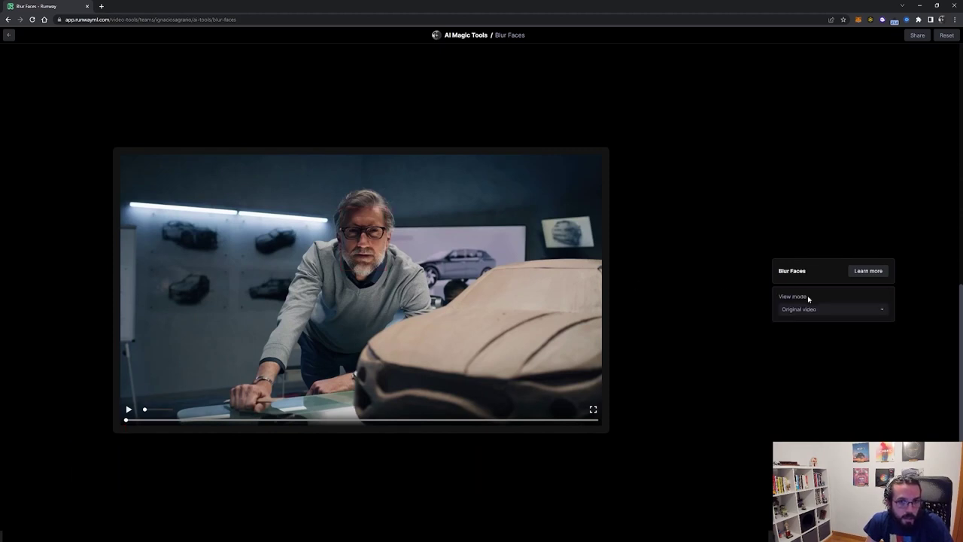
click(800, 310)
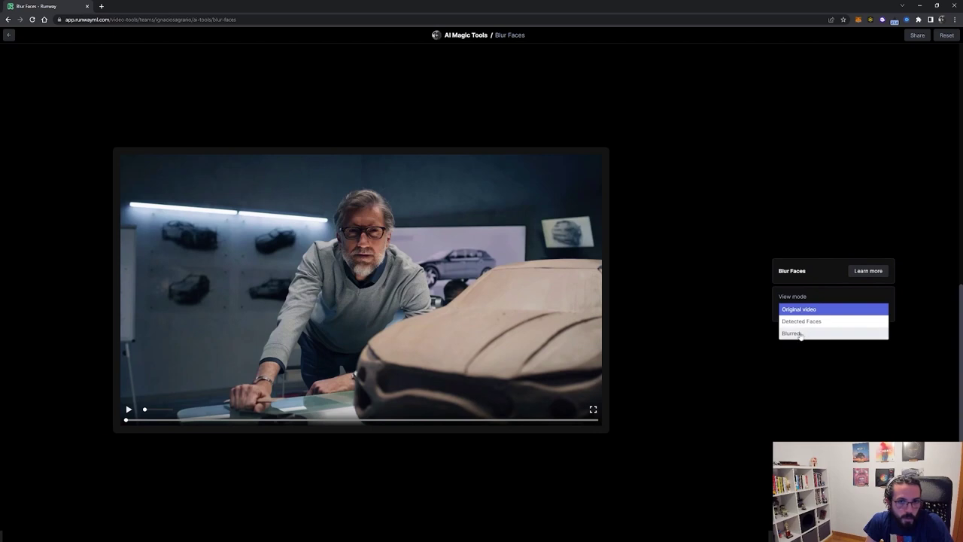
click(801, 335)
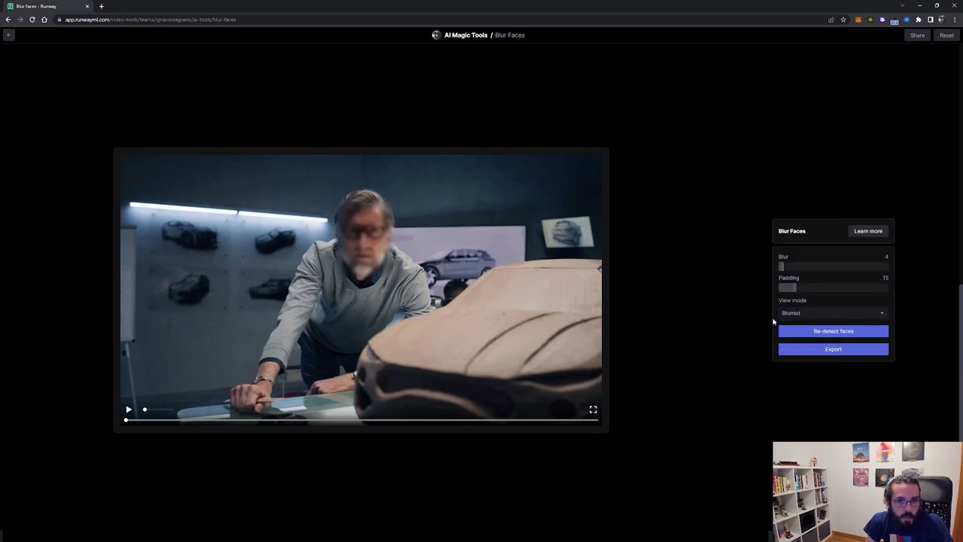
Export the face-blurred clip as an MP4 at 720p with audio and check its export progress on the Assets page
click(792, 348)
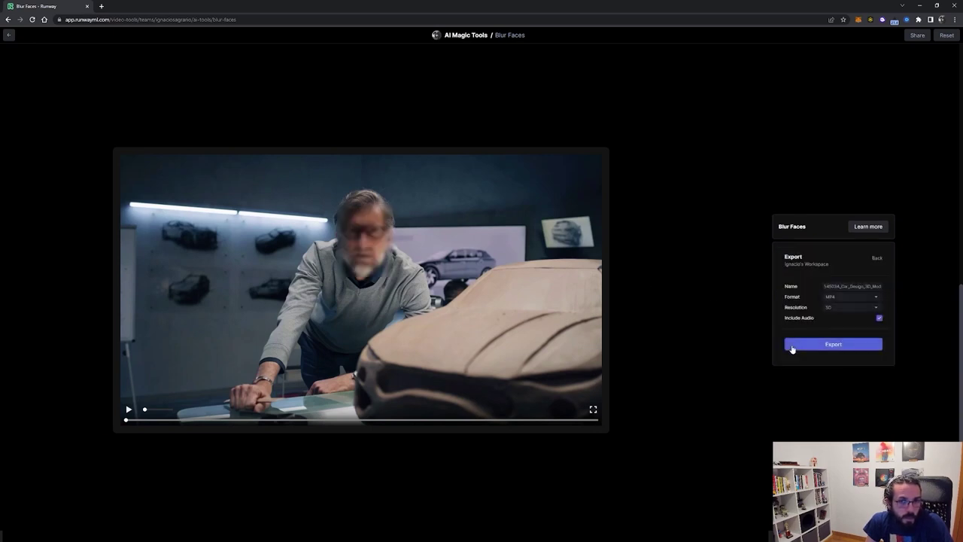
click(842, 307)
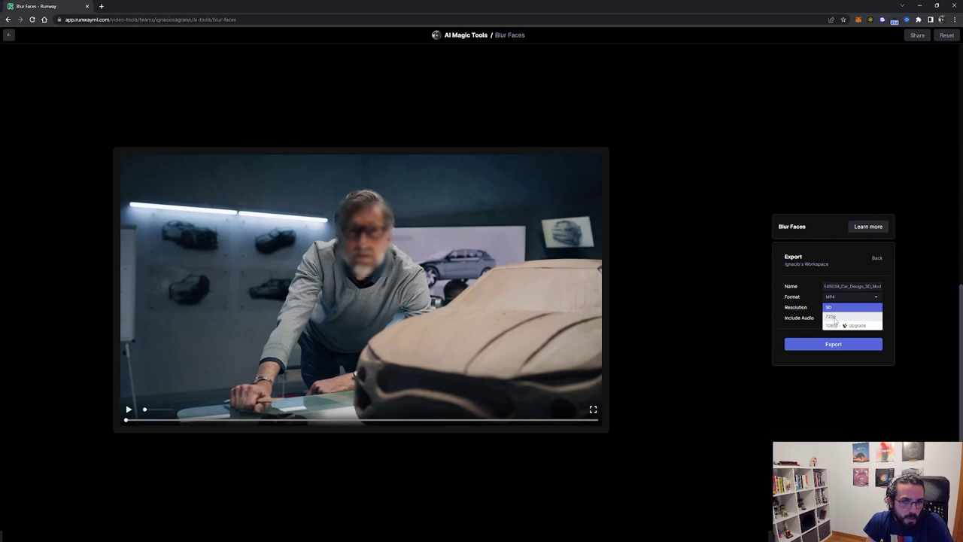
click(835, 319)
click(838, 308)
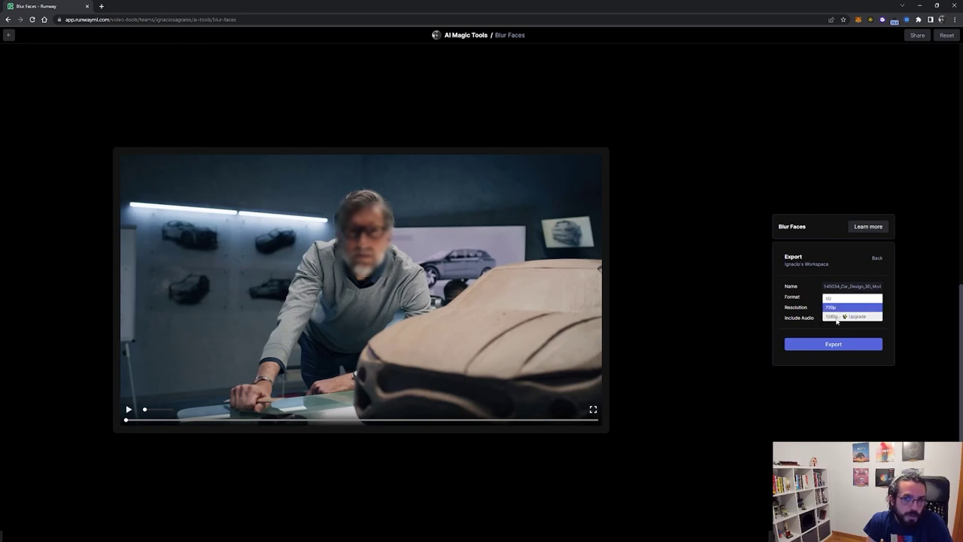
click(809, 321)
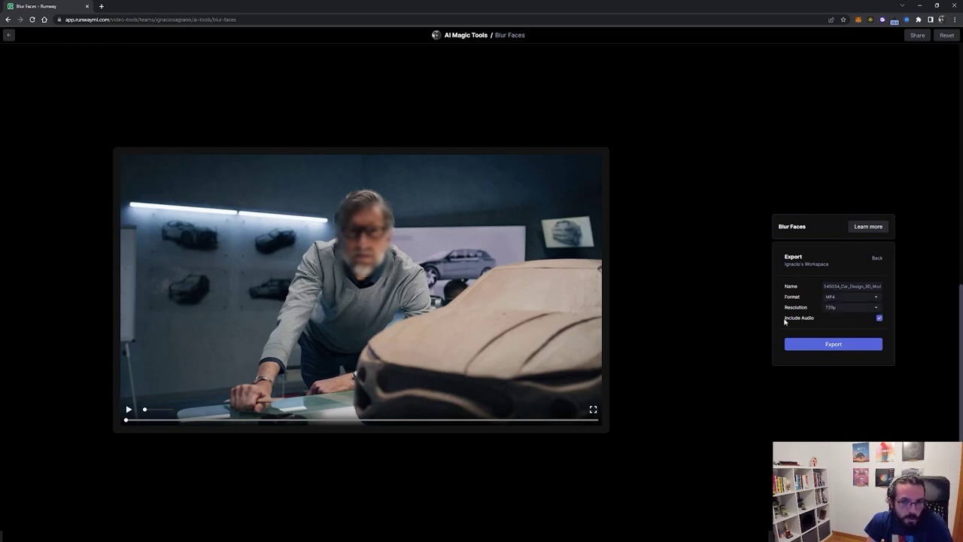
click(847, 299)
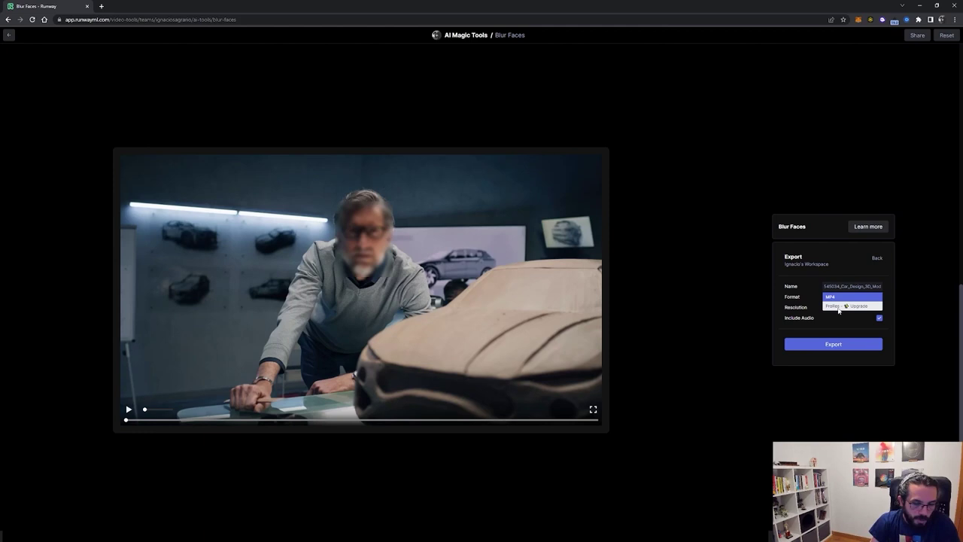
click(888, 293)
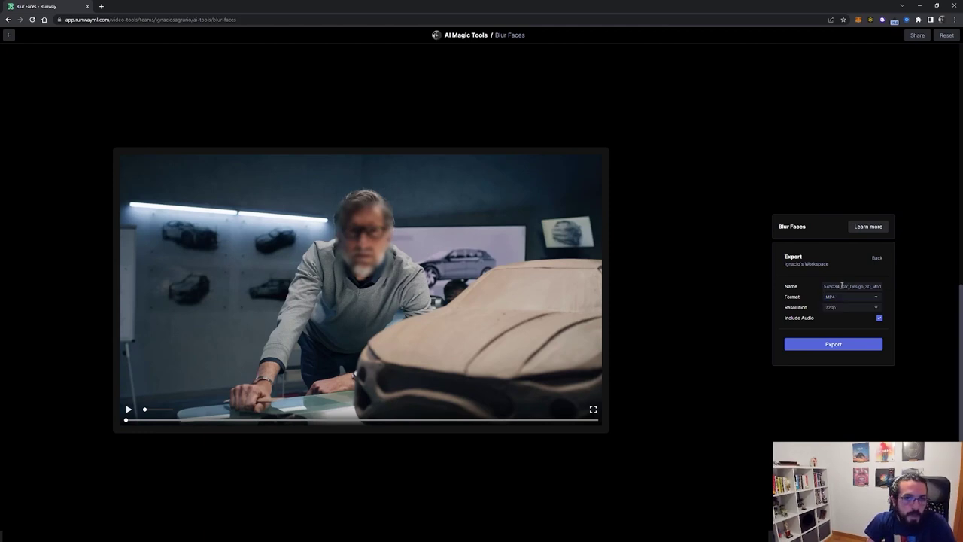
click(820, 347)
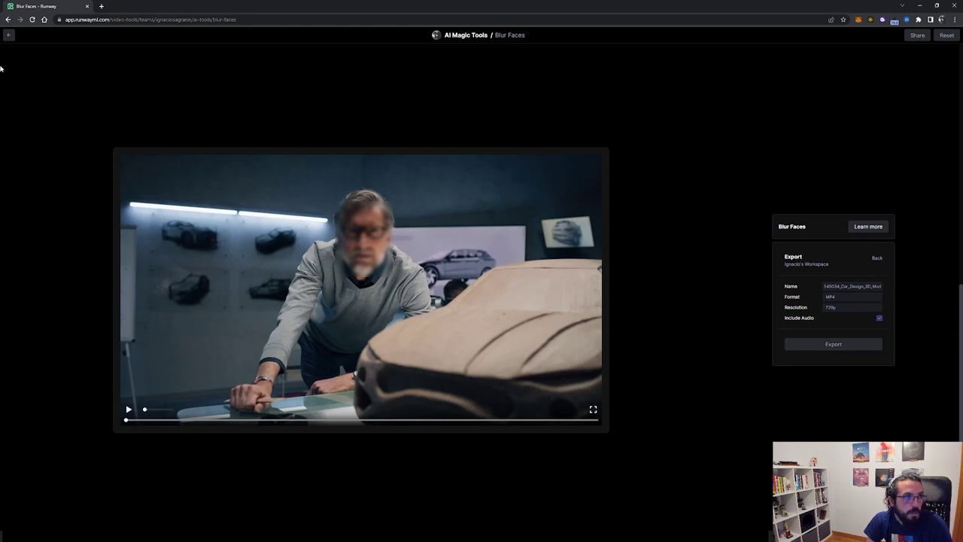
click(9, 35)
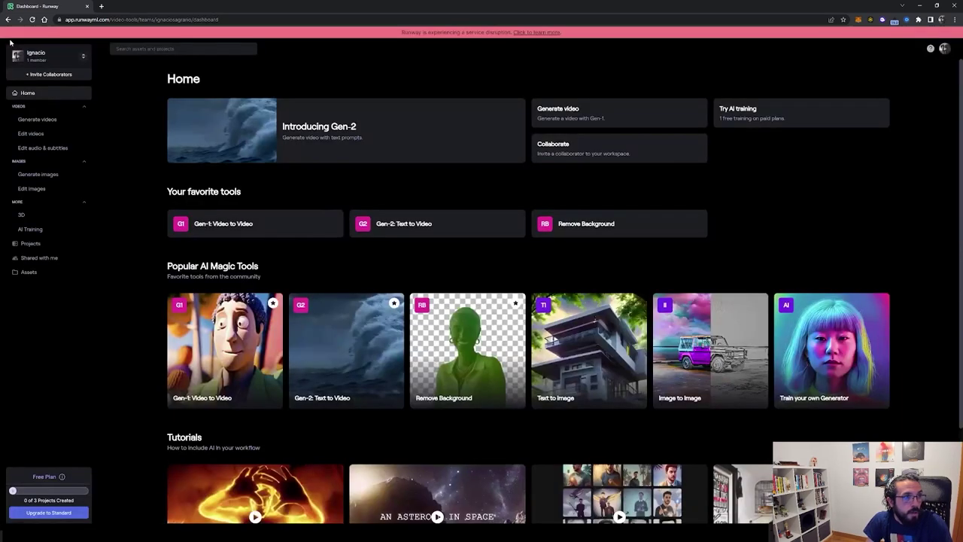
click(79, 271)
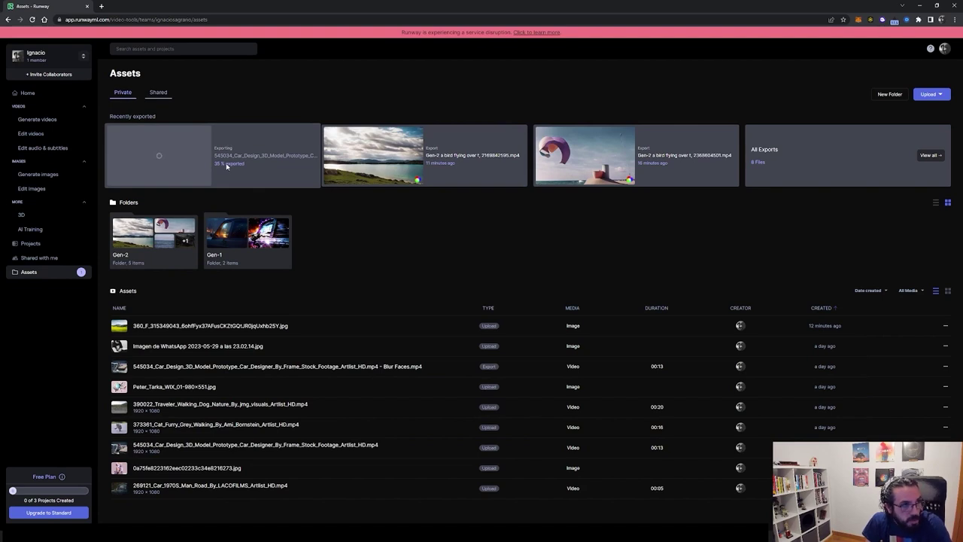
Open the Extract Depth video tool, load the 373361_Cat_Furry_Grey_Walking clip from the assets, and process it
click(41, 177)
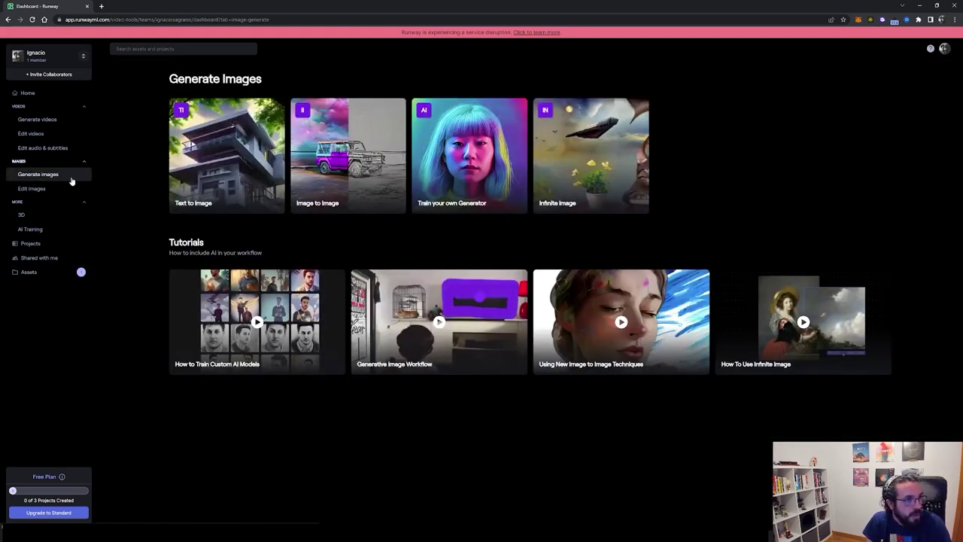
click(23, 148)
click(22, 135)
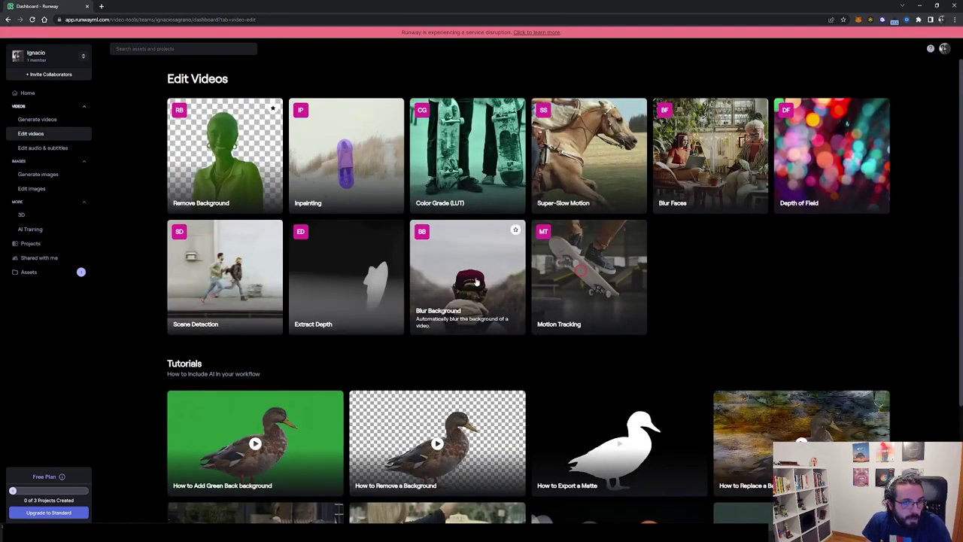
click(342, 287)
drag(484, 358, 475, 239)
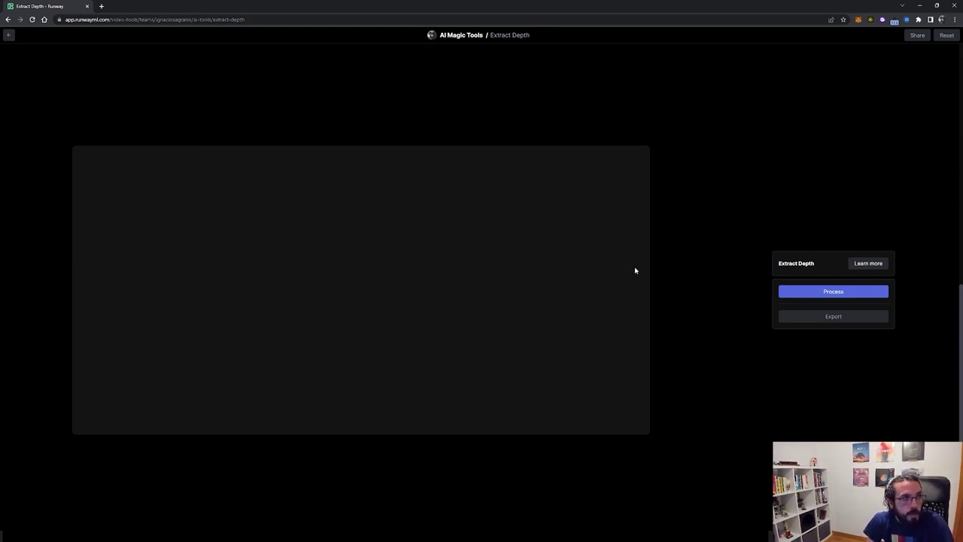
click(802, 291)
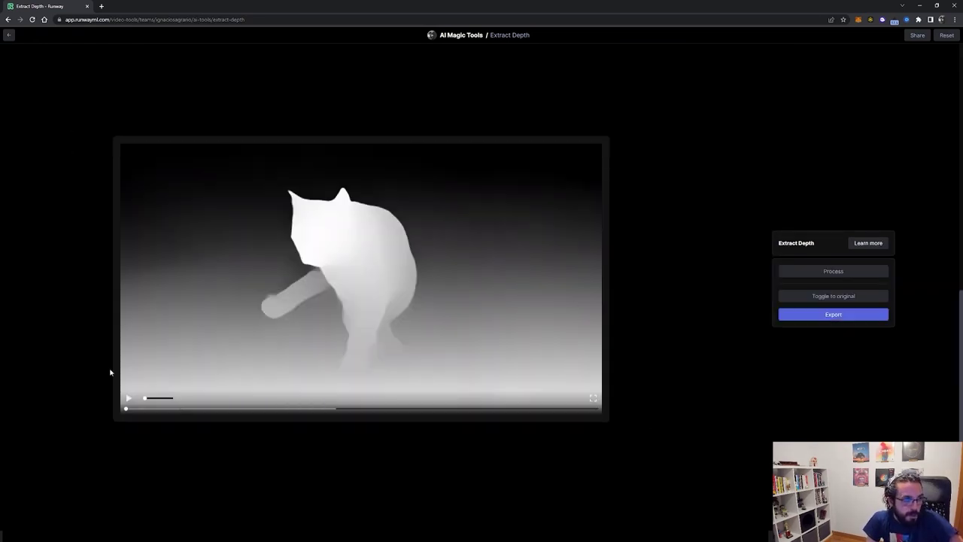
Play part of the cat's depth map, compare it with the original footage, and switch back to the processed view
click(128, 398)
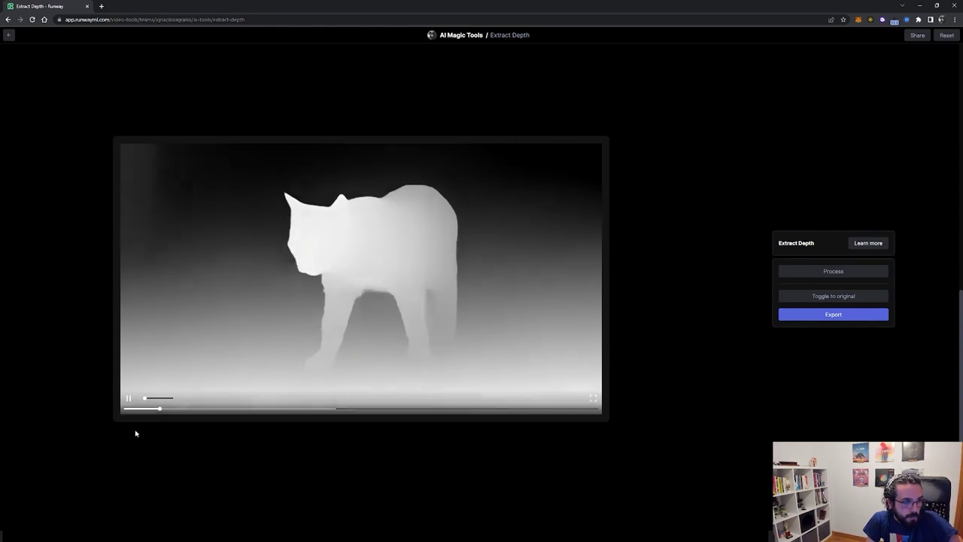
click(165, 378)
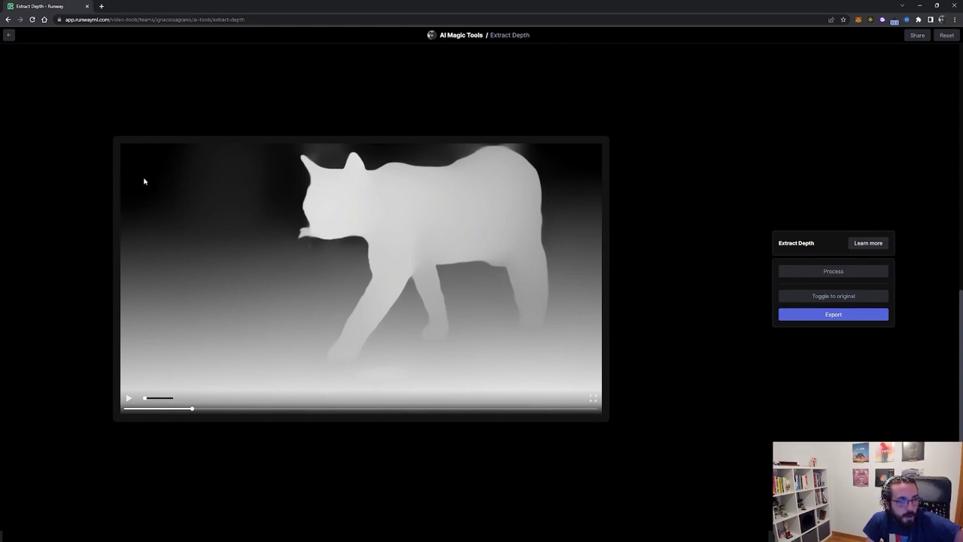
click(786, 296)
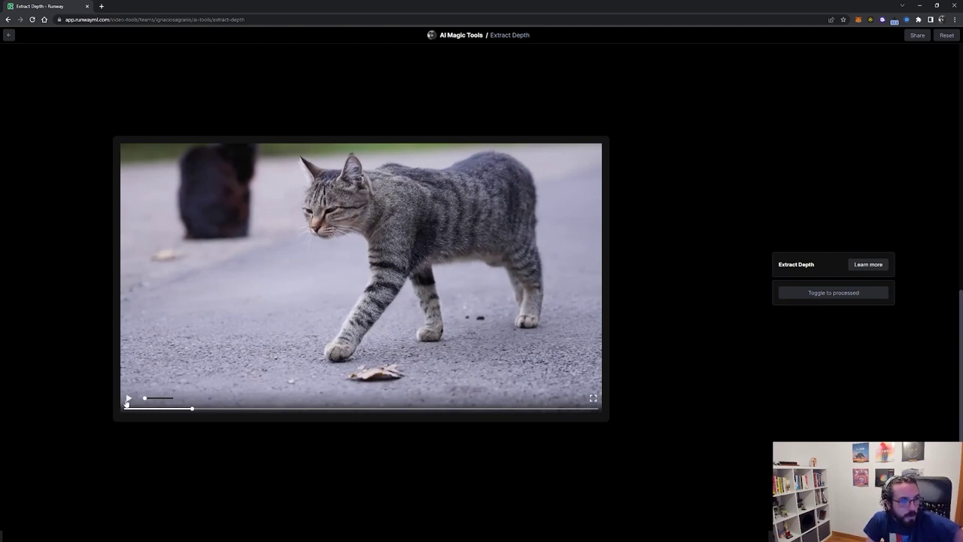
click(127, 400)
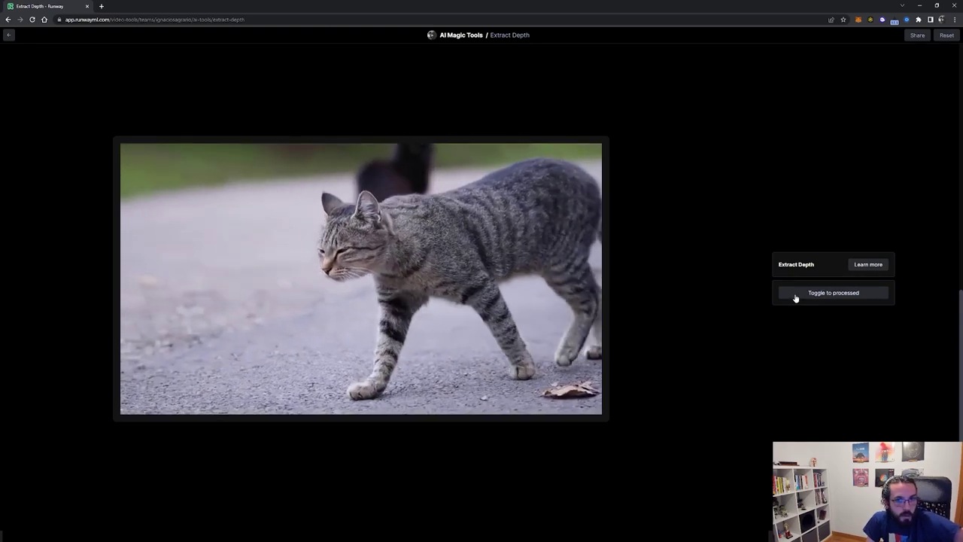
click(795, 296)
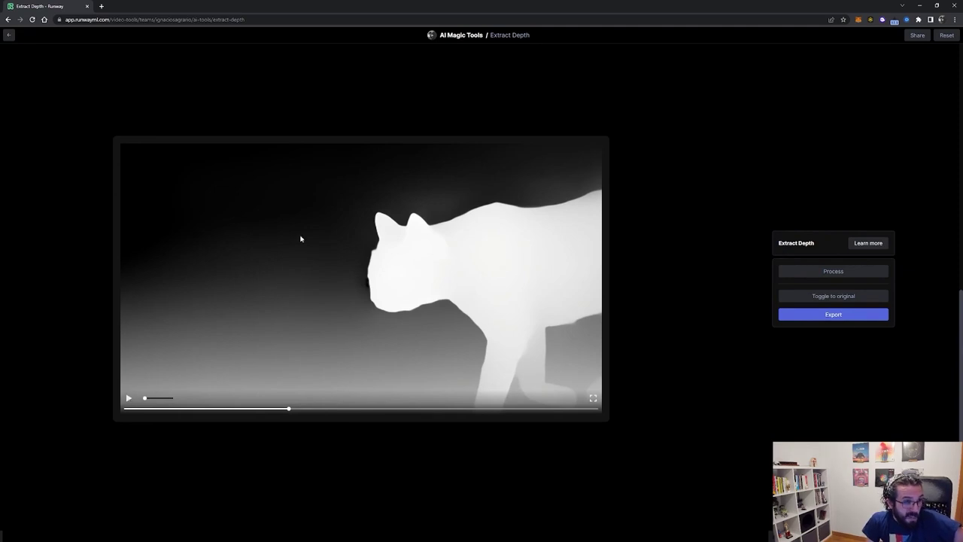
Play the cat's depth map to the end, then replay its opening seconds and pause
click(128, 398)
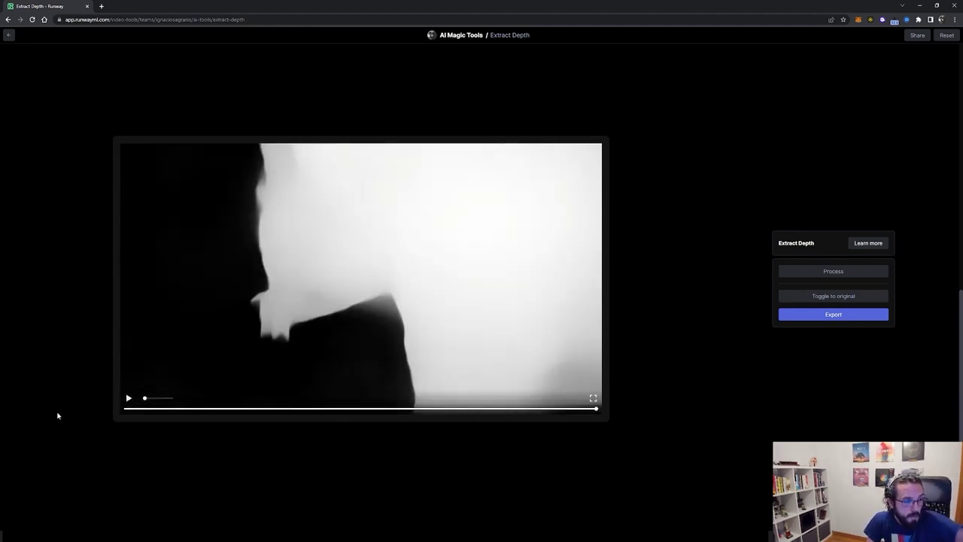
click(130, 407)
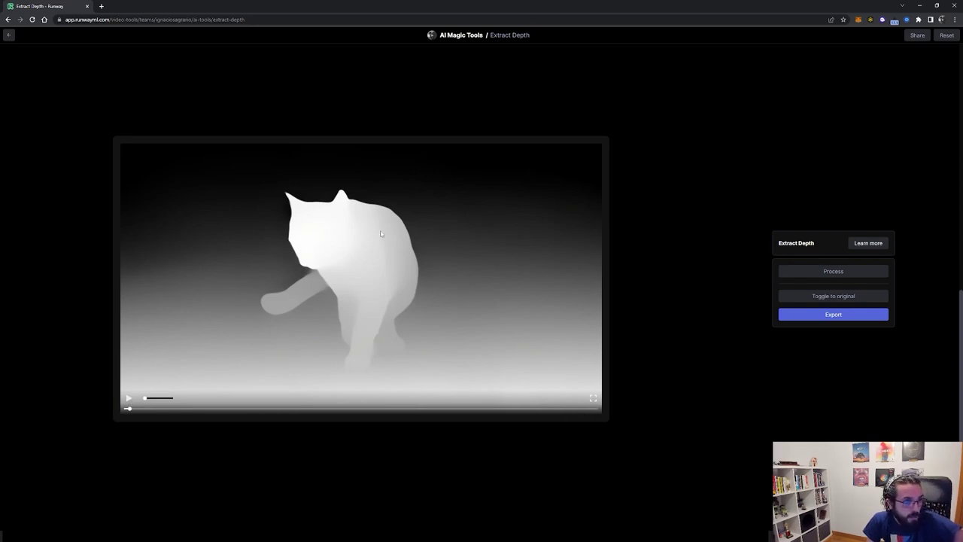
click(331, 306)
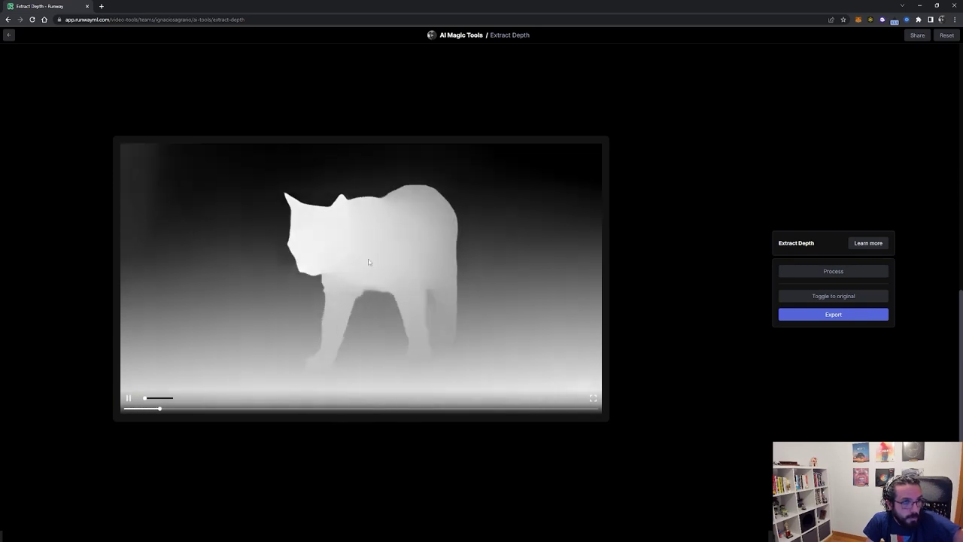
click(347, 222)
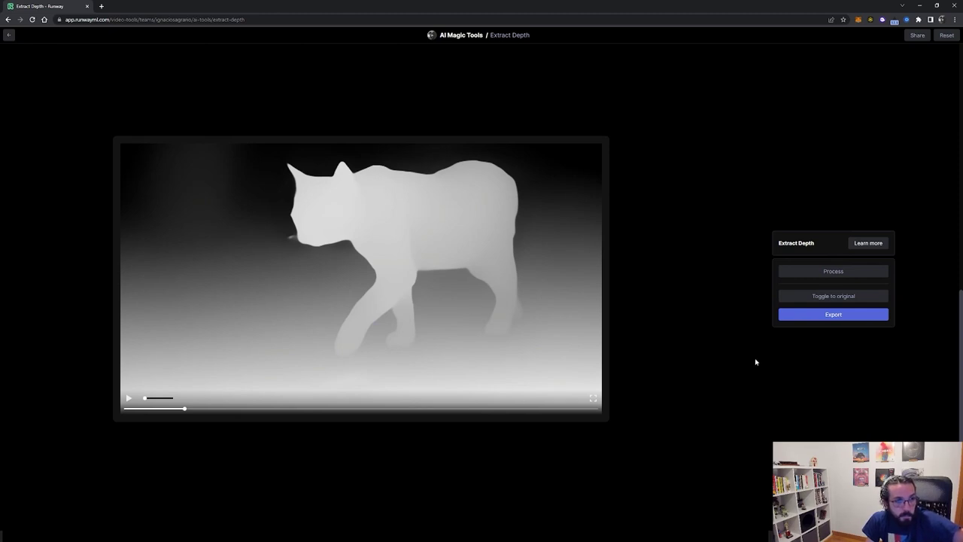
Show the depth clip's export settings, return to the dashboard, and open the Edit Audio and Subtitles tools
click(794, 315)
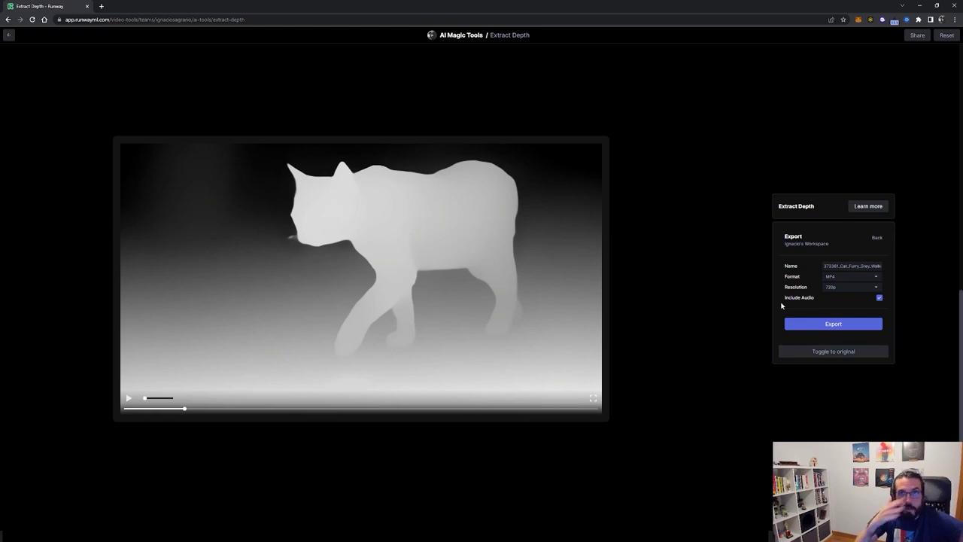
click(9, 34)
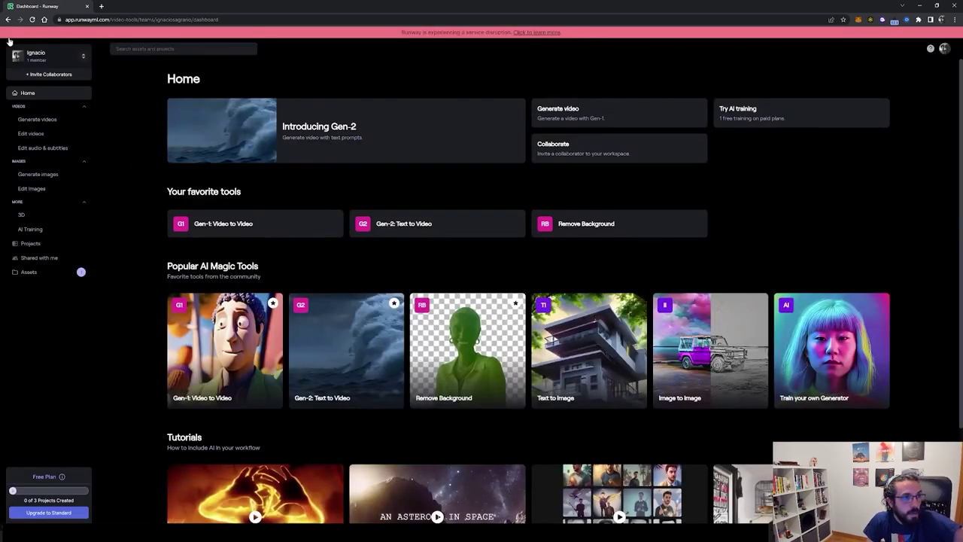
click(47, 175)
click(44, 149)
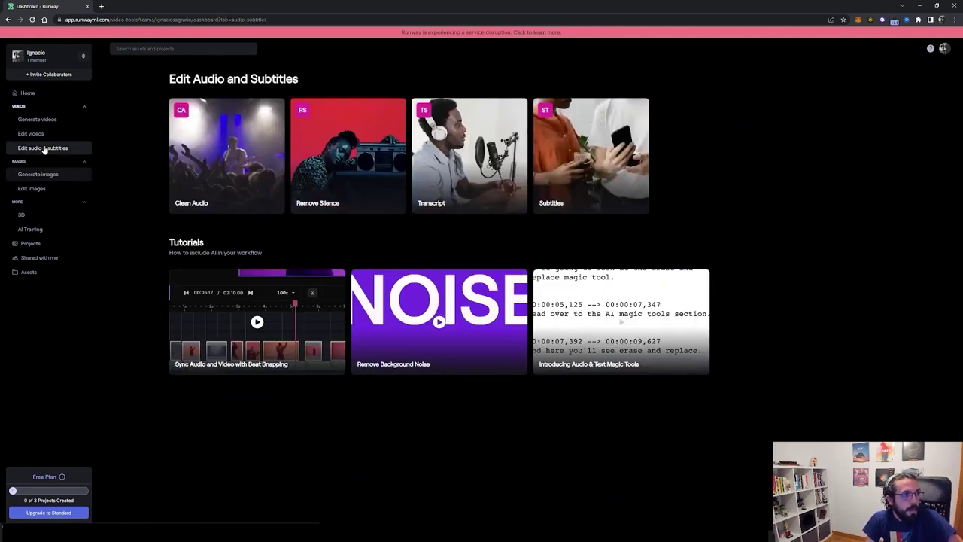